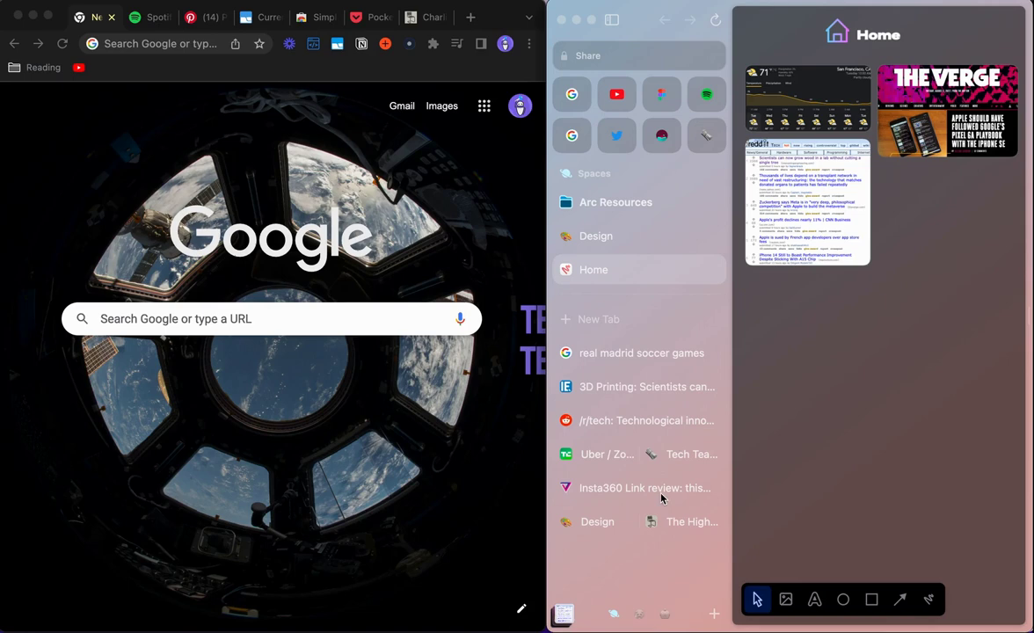
Step: View the Spotify page in Chrome and return to the New Tab page
{"action": "left_click", "coordinate": [139, 21]}
{"action": "left_click", "coordinate": [139, 21]}
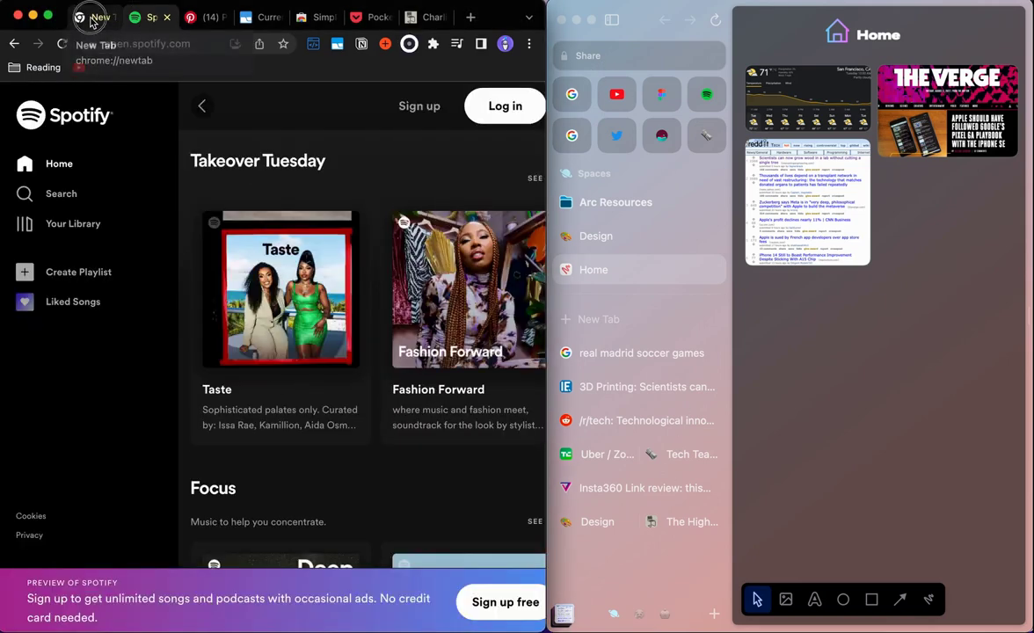
{"action": "left_click", "coordinate": [86, 19]}
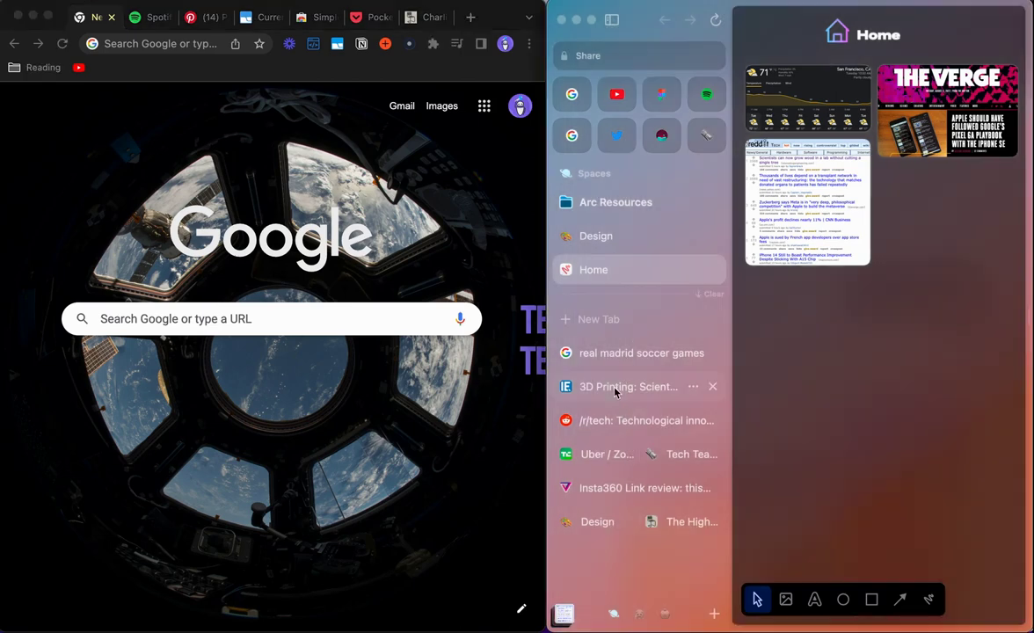
Step: Switch to Arc, open the "real madrid soccer games" tab and switch to the Easel space
{"action": "left_click", "coordinate": [615, 392]}
{"action": "left_click", "coordinate": [617, 353]}
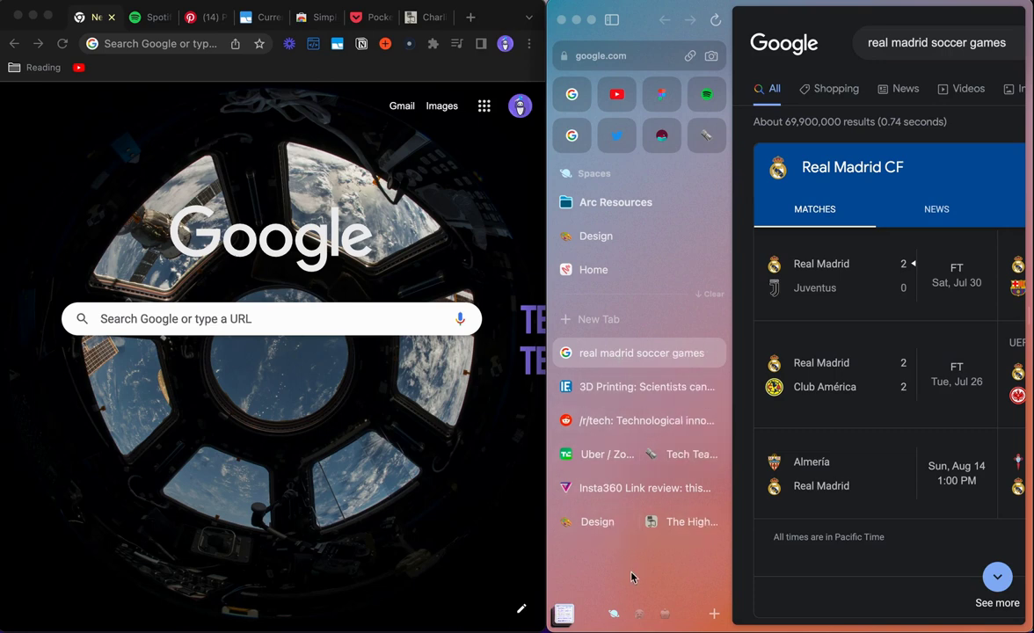
{"action": "left_click", "coordinate": [640, 619]}
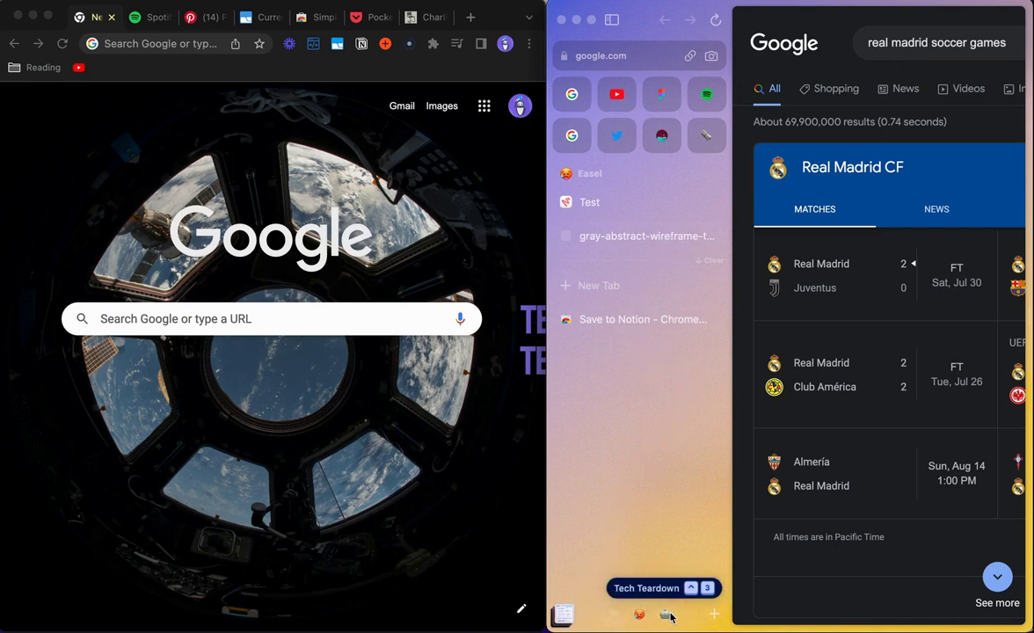
Step: Create a new Arc space named "New Video" and return to the Spaces space
{"action": "left_click", "coordinate": [715, 615]}
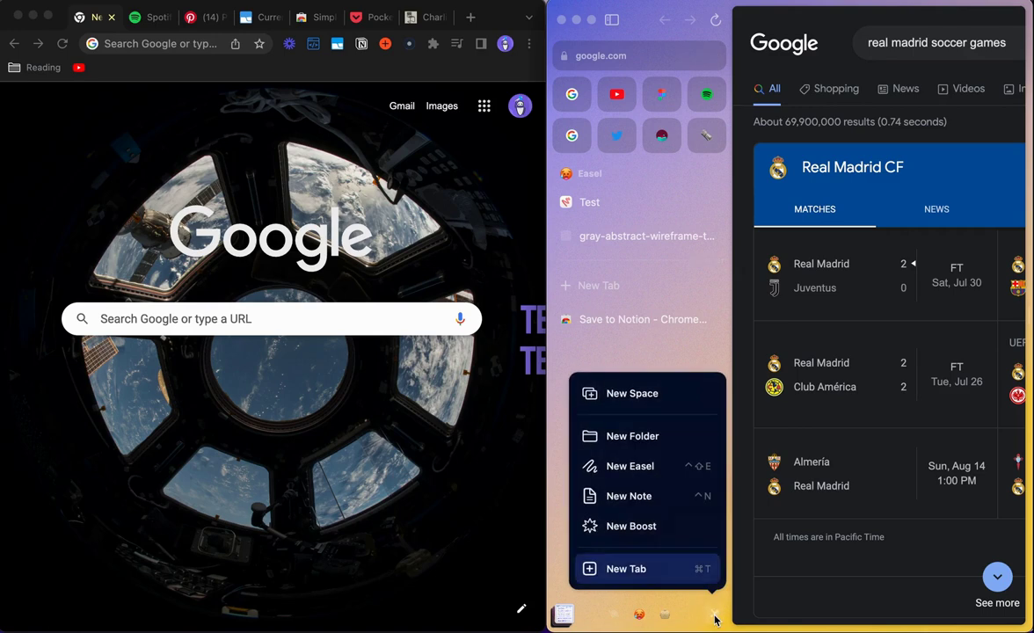
{"action": "left_click", "coordinate": [641, 397]}
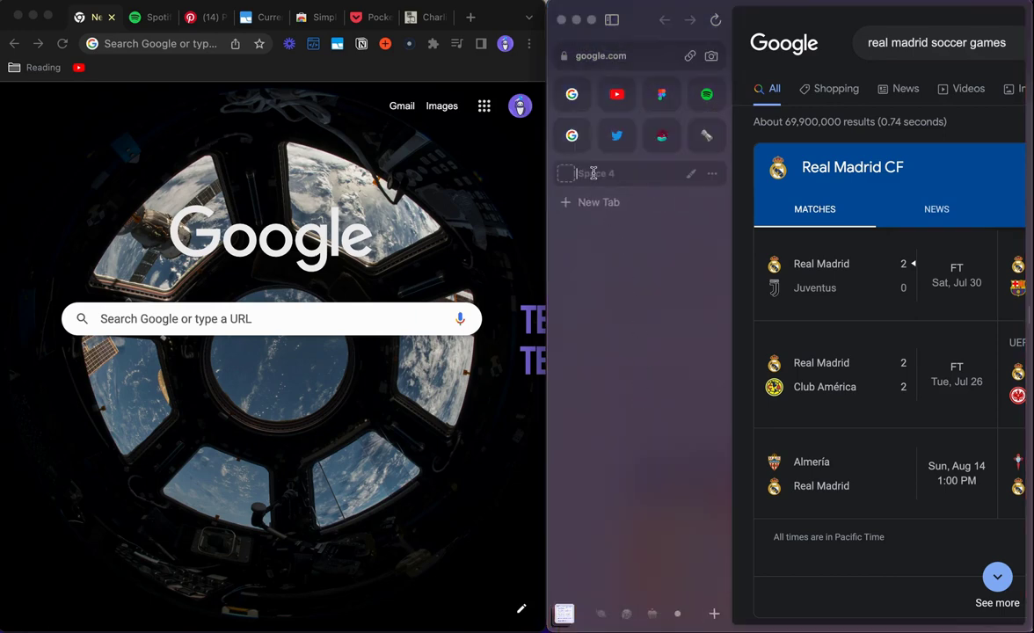
{"action": "type", "text": "New Video"}
{"action": "key", "text": "Return"}
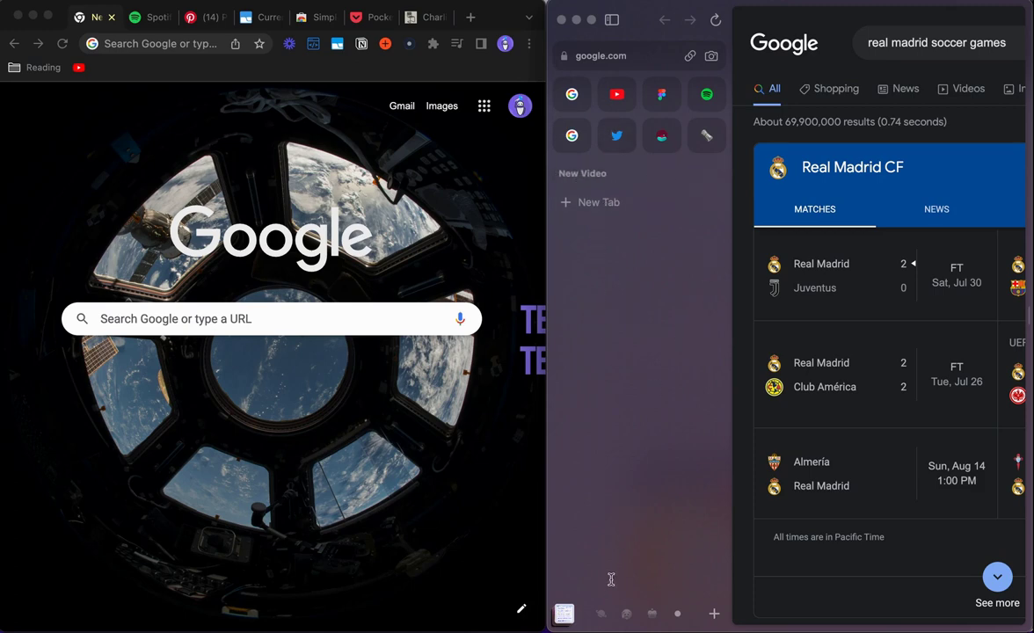
{"action": "left_click", "coordinate": [601, 614]}
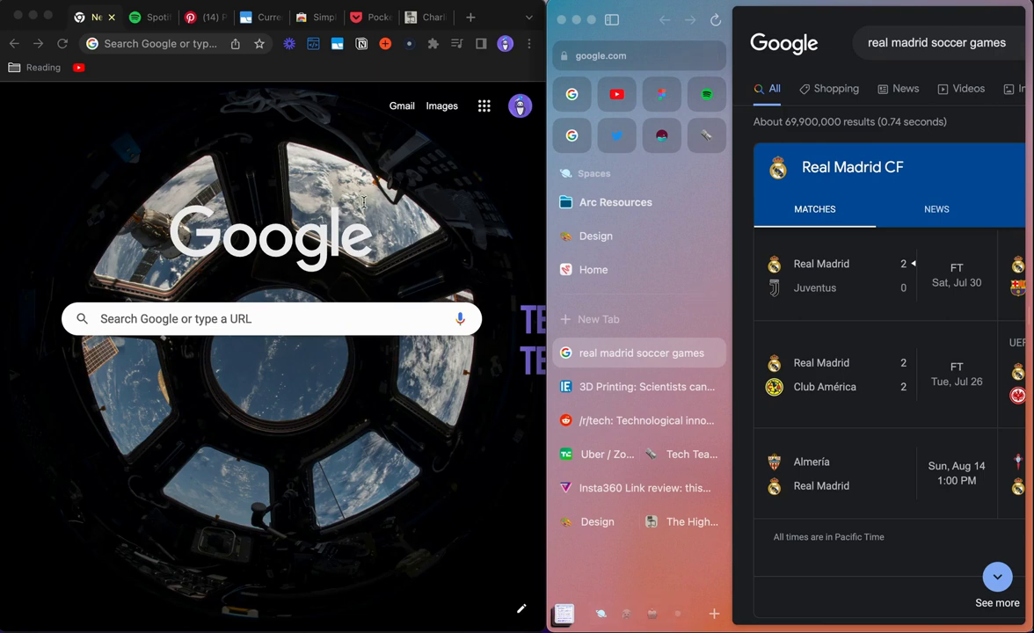
Step: Switch to Chrome and put the tabs from Simple Tab Renamer through the last one into a new group named "New video"
{"action": "left_click", "coordinate": [335, 185]}
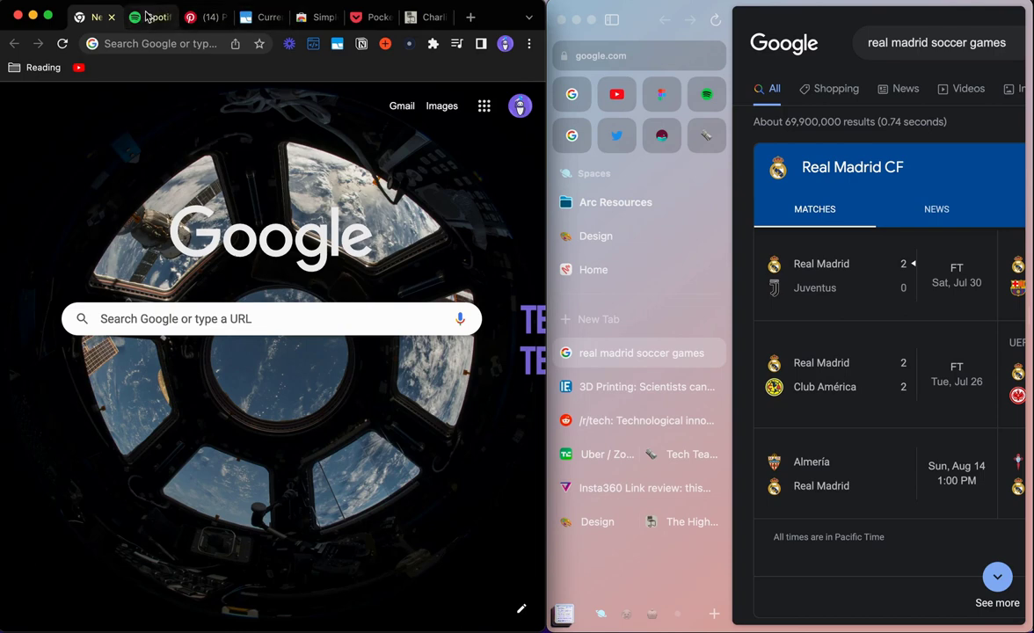
{"action": "left_click", "coordinate": [429, 17]}
{"action": "left_click", "coordinate": [330, 18]}
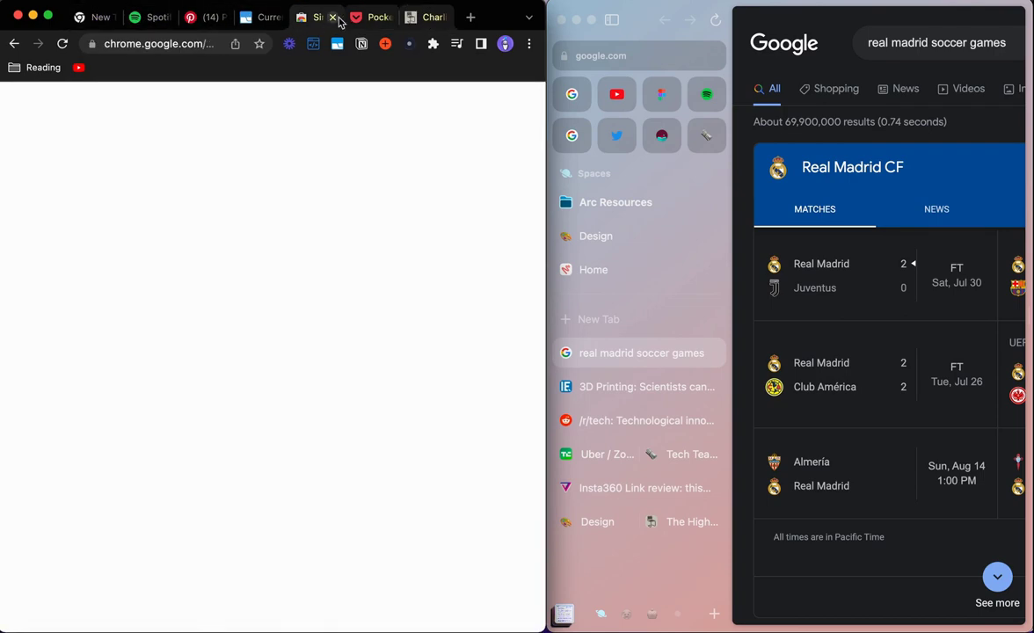
{"action": "right_click", "coordinate": [339, 20]}
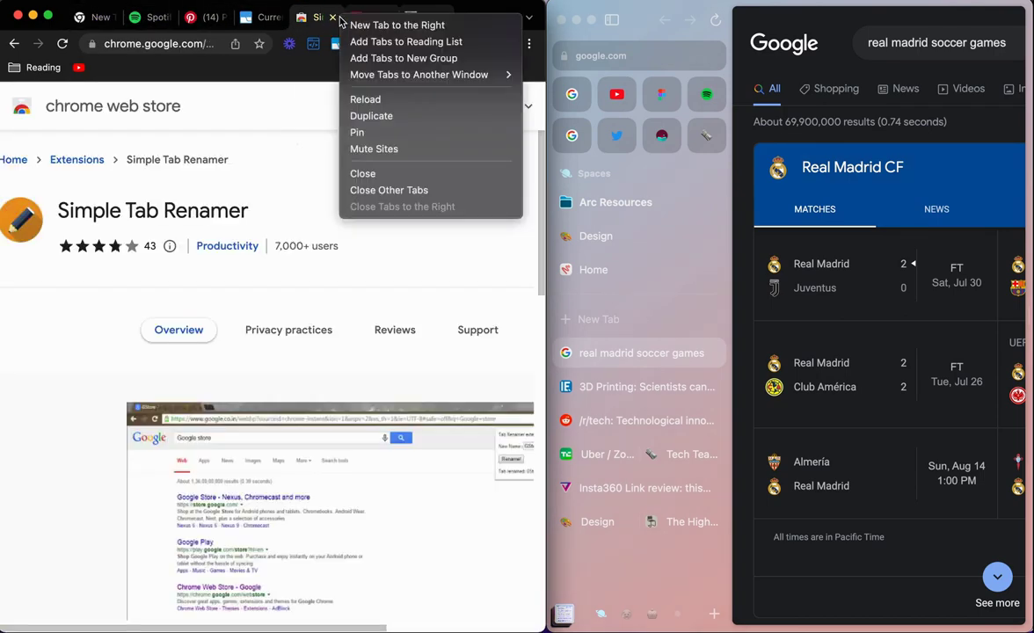
{"action": "left_click", "coordinate": [420, 63]}
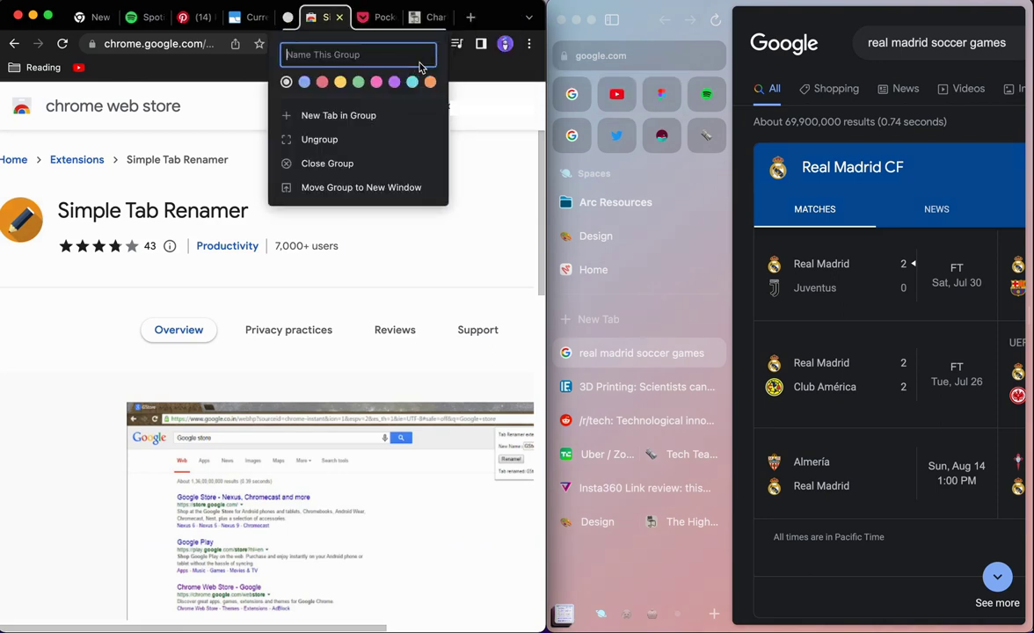
{"action": "type", "text": "New video"}
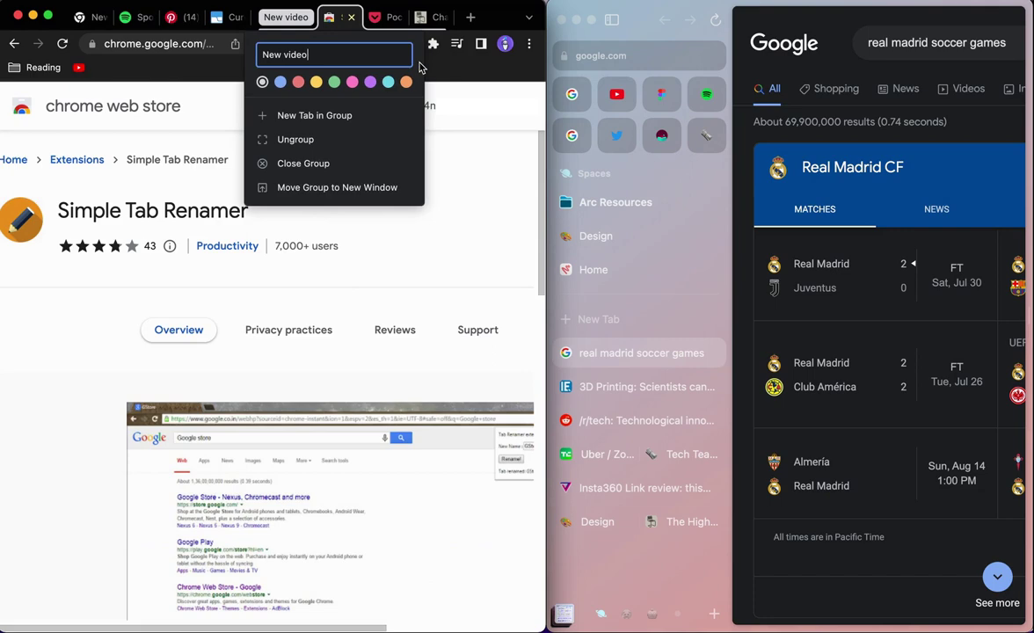
{"action": "key", "text": "Return"}
Step: Return to Chrome's first tab and view the contents of the Reading bookmarks folder
{"action": "key", "text": "super+1"}
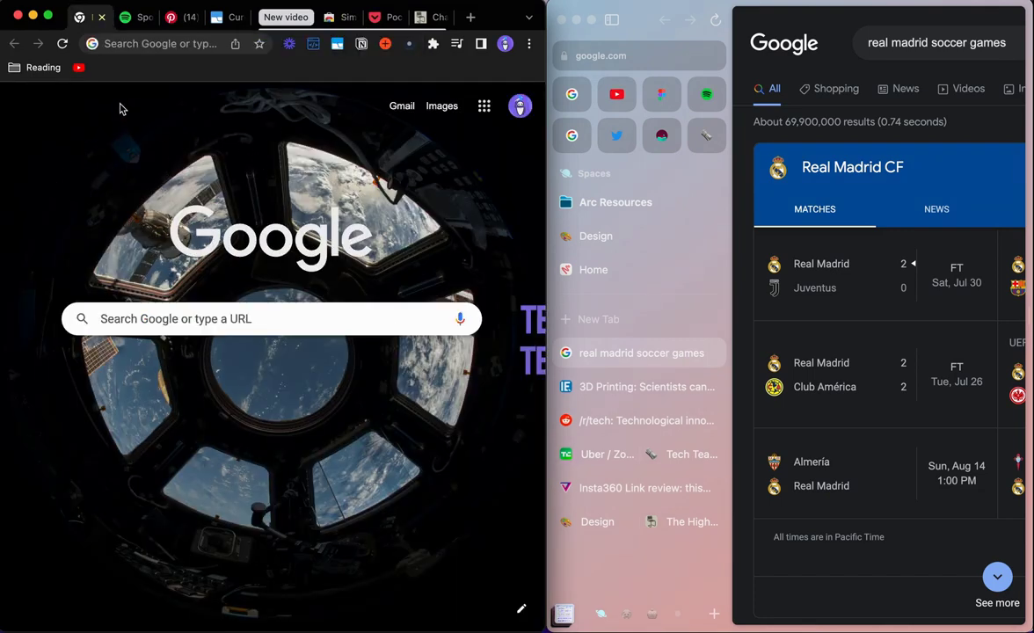
{"action": "left_click", "coordinate": [29, 74]}
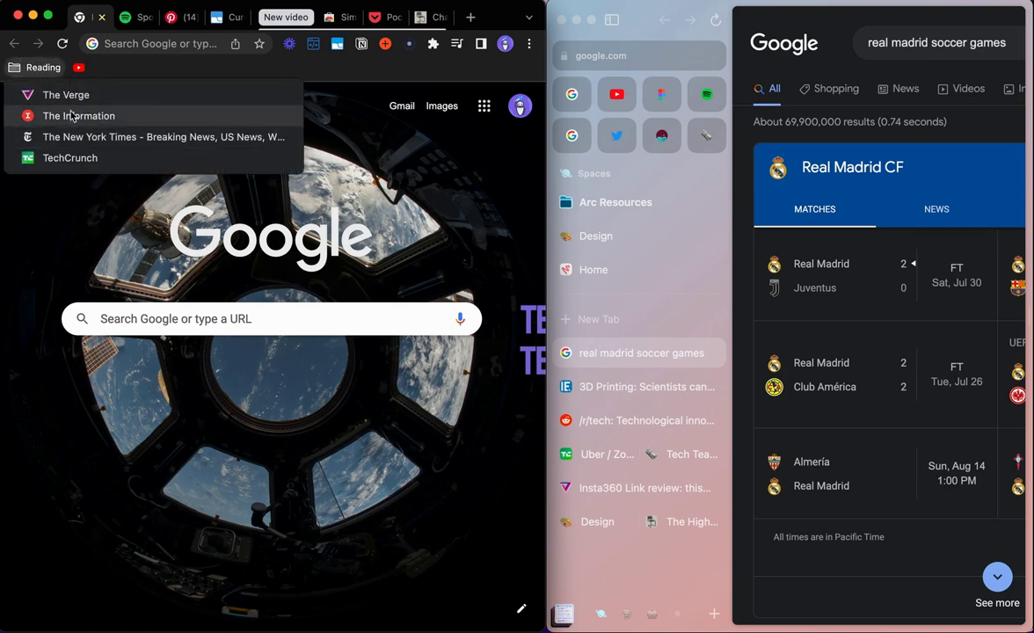
{"action": "left_click", "coordinate": [87, 212]}
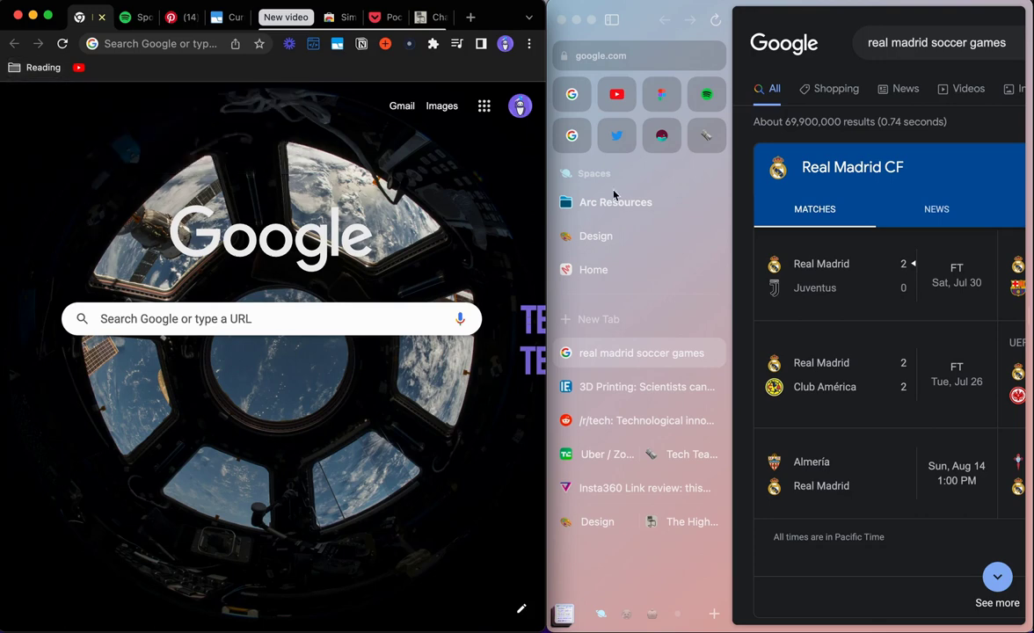
Step: Switch to Arc, look inside the Arc Resources folder, collapse it and open the pinned Spotify favorite
{"action": "left_click", "coordinate": [588, 211]}
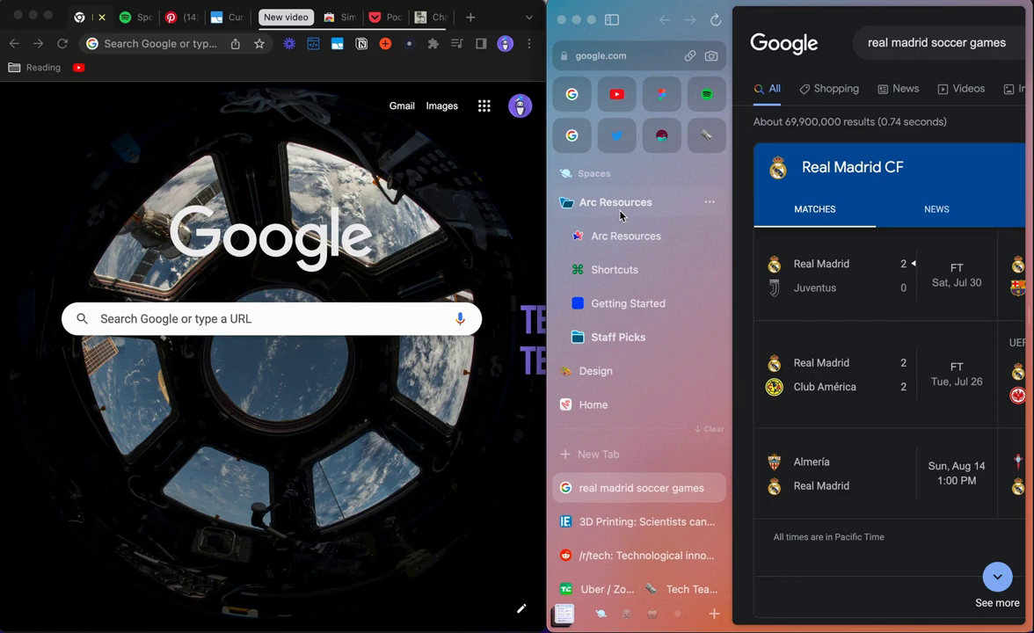
{"action": "left_click", "coordinate": [623, 211]}
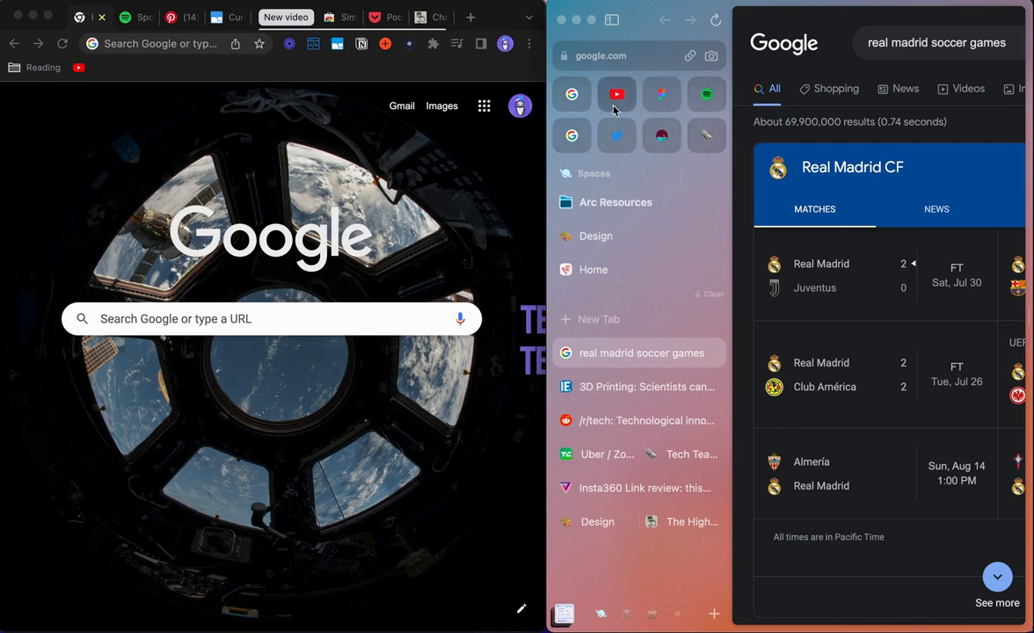
{"action": "left_click", "coordinate": [706, 94]}
Step: Switch to Chrome and bookmark the Spotify page in the Bookmarks Bar with a blank name
{"action": "left_click", "coordinate": [97, 170]}
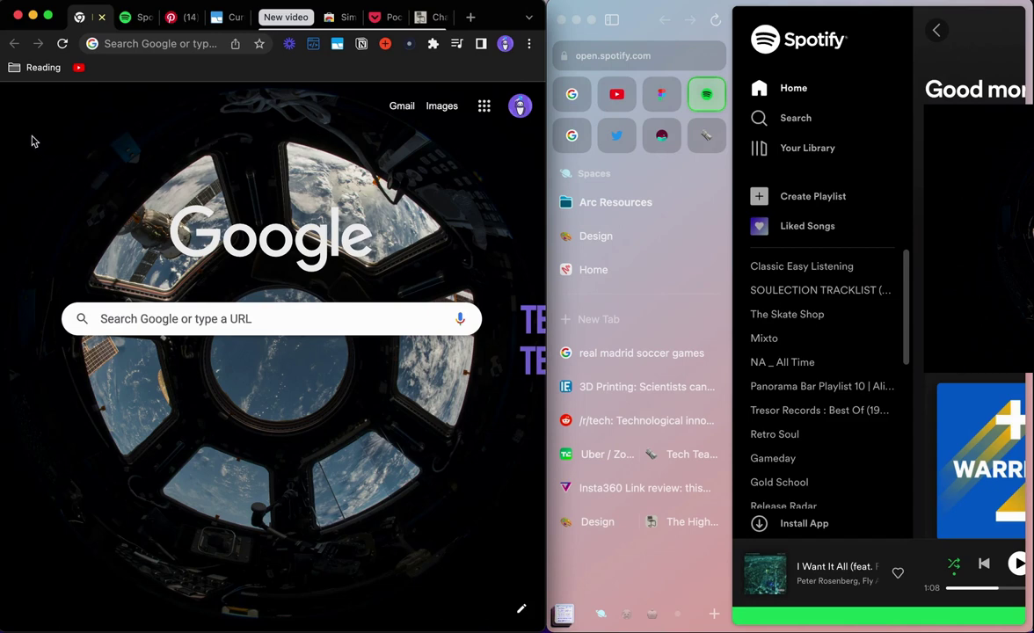
{"action": "left_click", "coordinate": [111, 74]}
{"action": "left_click", "coordinate": [132, 19]}
{"action": "left_click", "coordinate": [282, 44]}
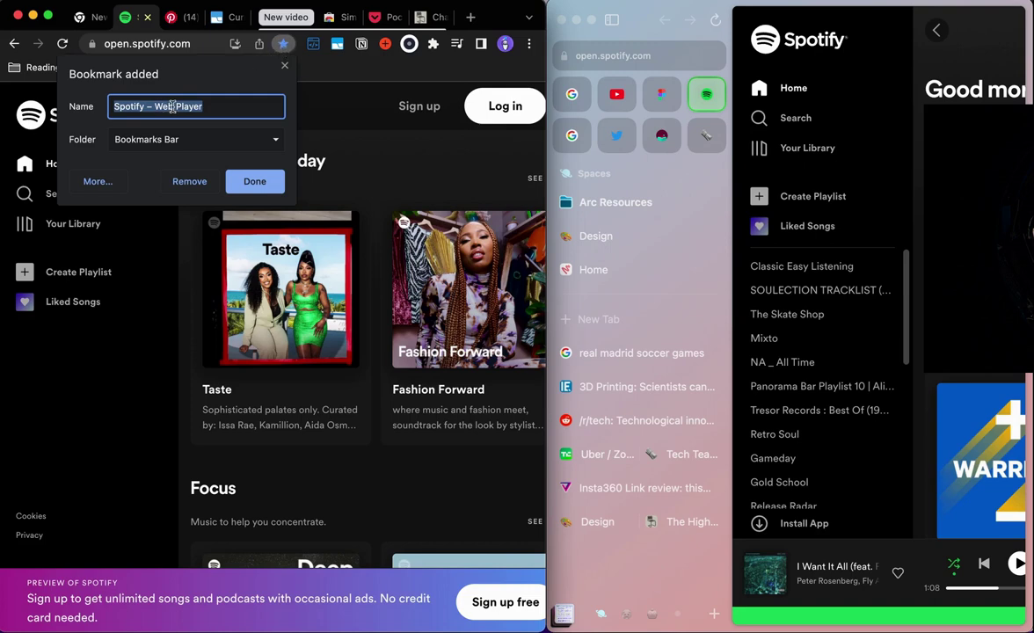
{"action": "key", "text": "BackSpace"}
{"action": "left_click", "coordinate": [254, 183]}
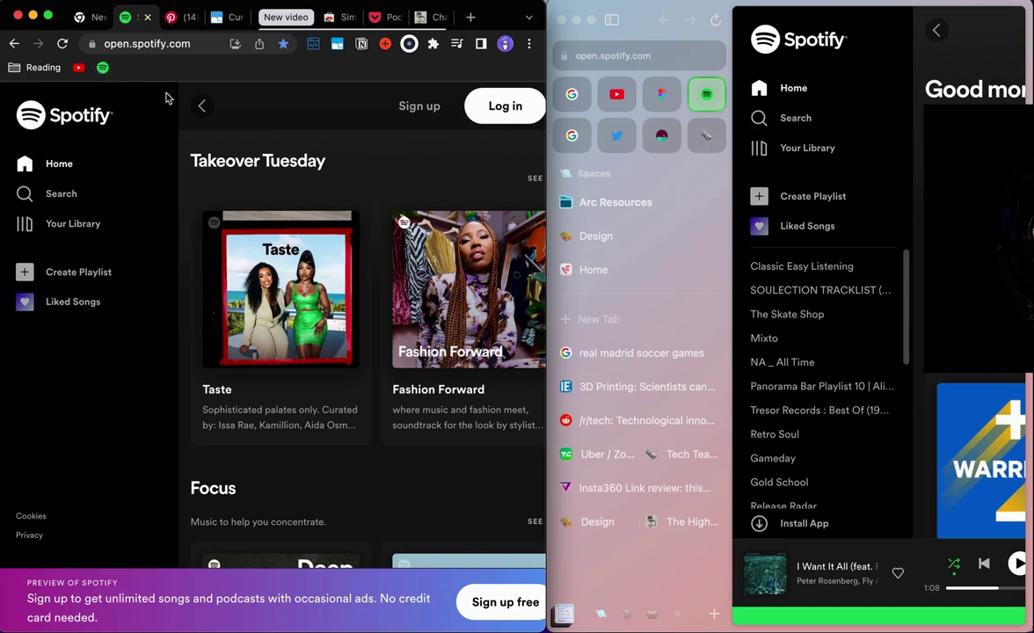
Step: Try the bookmarks by opening Spotify, YouTube and Spotify again in the same Chrome tab
{"action": "left_click", "coordinate": [103, 70]}
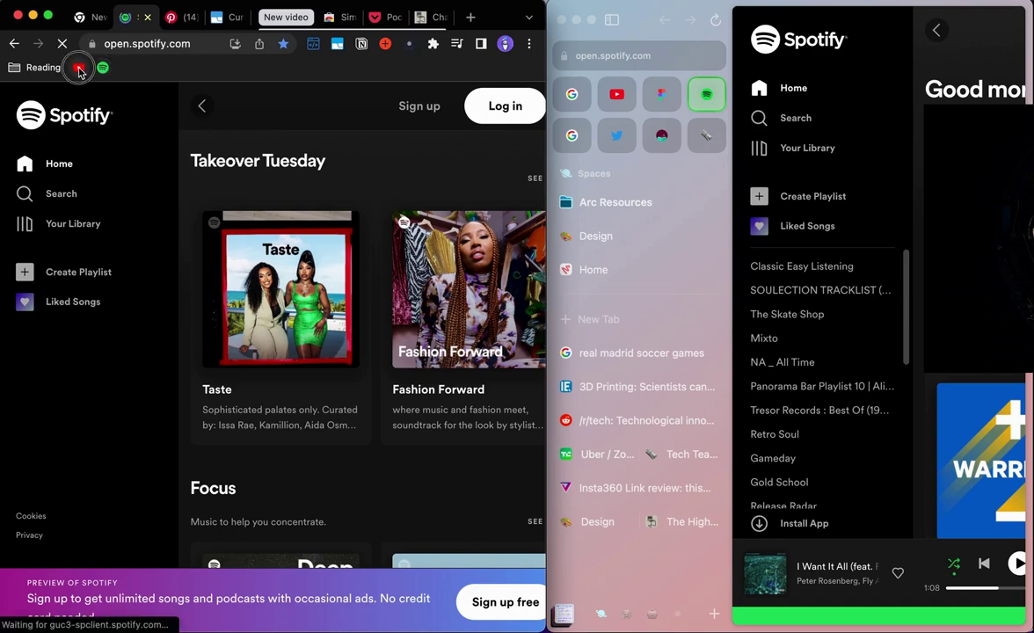
{"action": "left_click", "coordinate": [79, 69]}
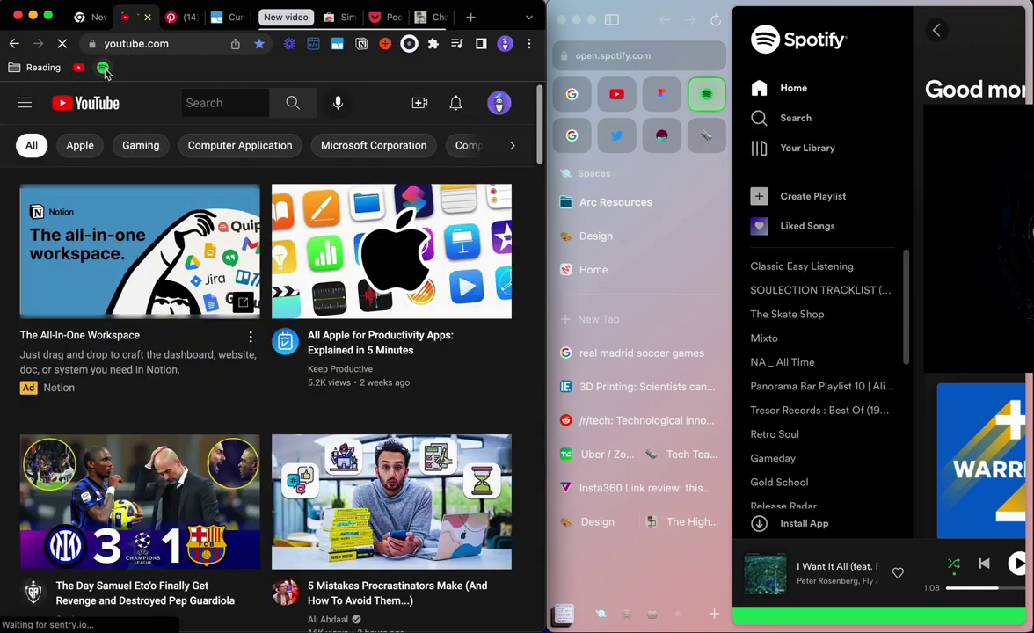
{"action": "left_click", "coordinate": [103, 69]}
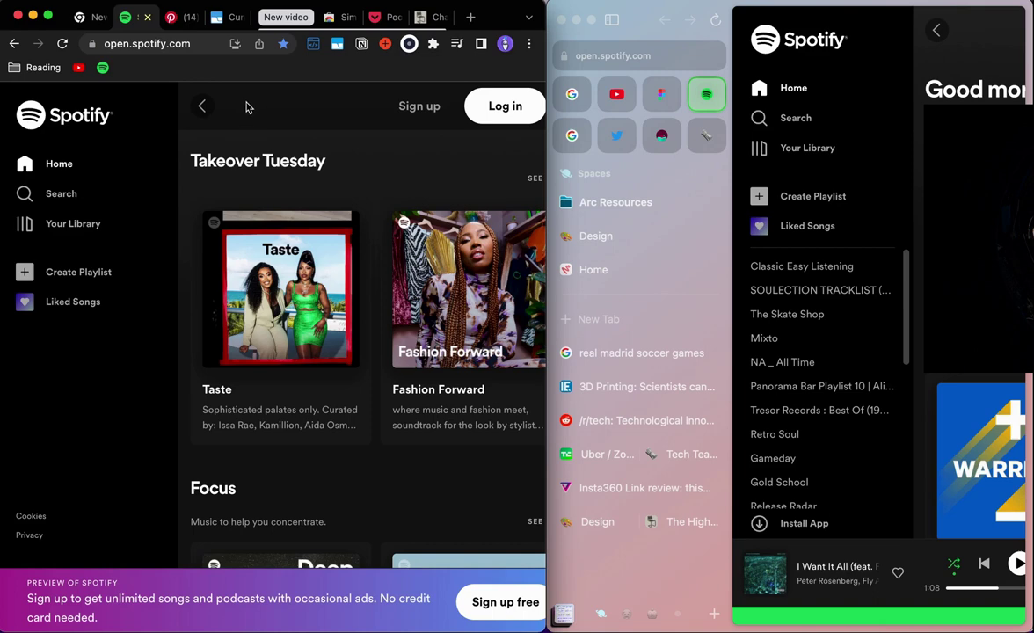
Step: Search for "themes chrome" in a new Chrome tab and open the Chrome Web Store's Themes page
{"action": "left_click", "coordinate": [472, 18]}
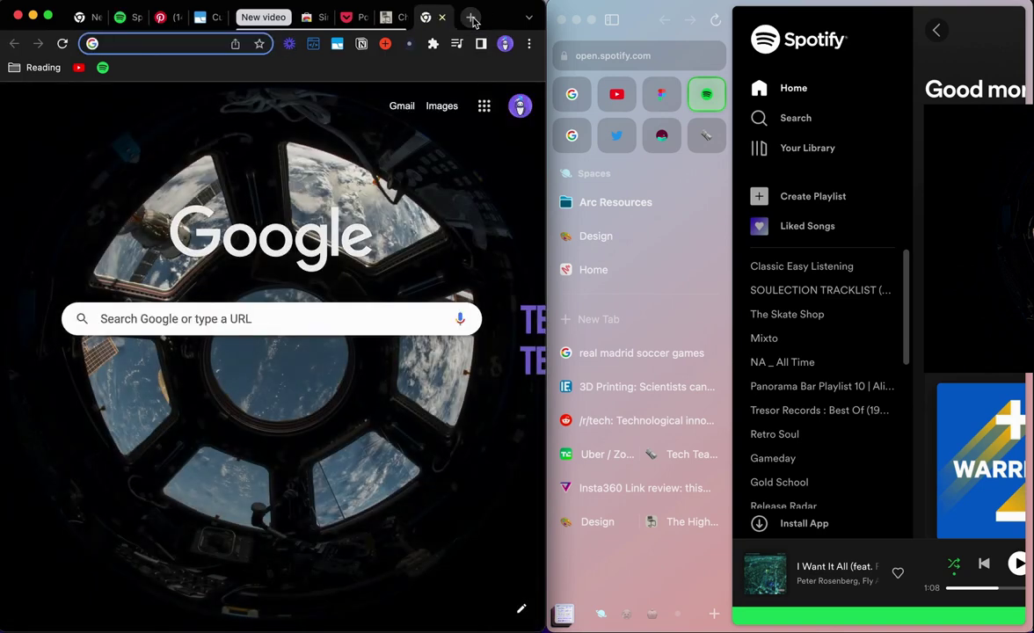
{"action": "type", "text": "themes chrome"}
{"action": "key", "text": "Return"}
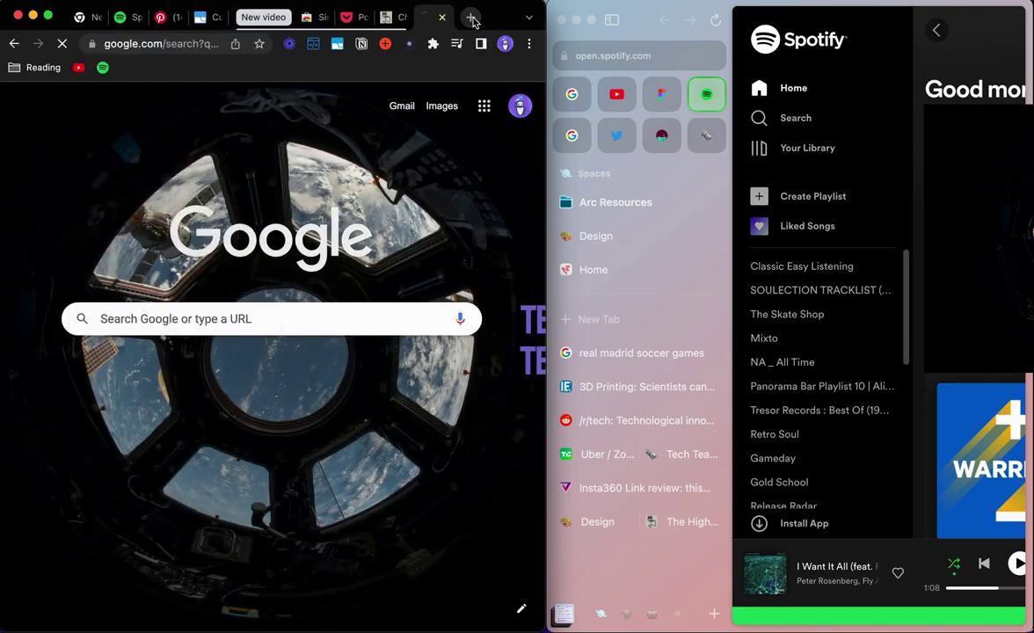
{"action": "left_click", "coordinate": [149, 246]}
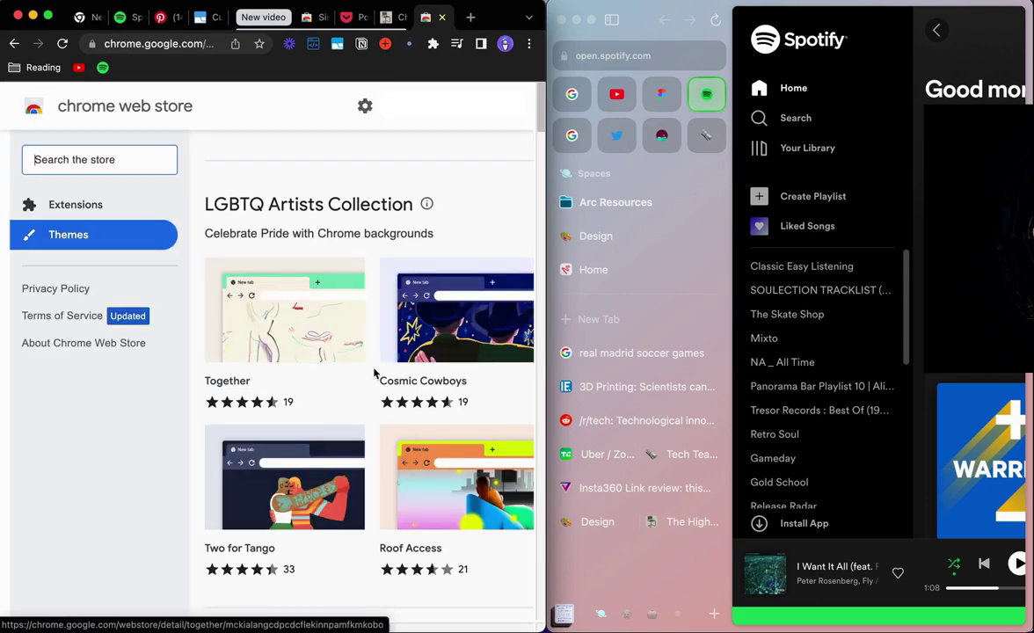
Step: Browse the Web Store theme collections down to Dark & Black Themes and back up to the LGBTQ Artists Collection
{"action": "scroll", "coordinate": [374, 374], "scroll_direction": "down", "scroll_amount": 3}
{"action": "scroll", "coordinate": [373, 374], "scroll_direction": "down", "scroll_amount": 2}
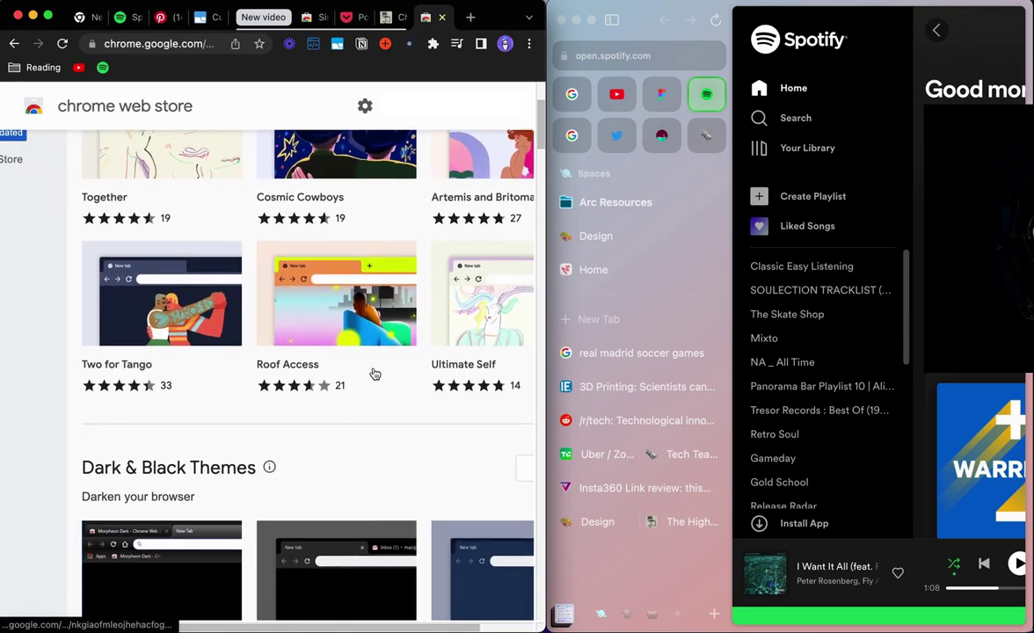
{"action": "scroll", "coordinate": [375, 374], "scroll_direction": "down", "scroll_amount": 3}
{"action": "scroll", "coordinate": [375, 374], "scroll_direction": "down", "scroll_amount": 2}
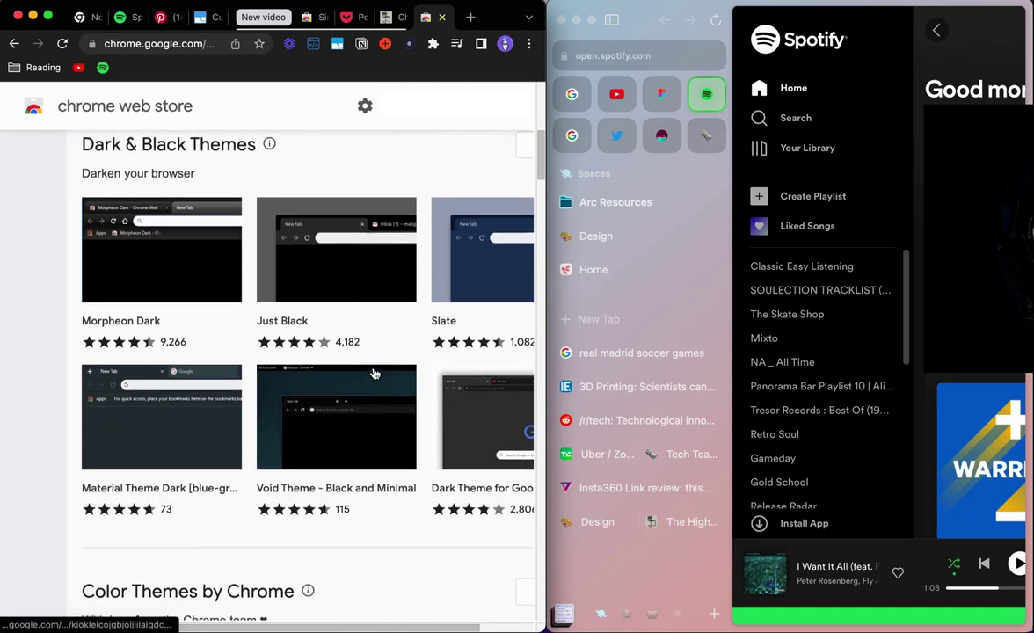
{"action": "scroll", "coordinate": [374, 374], "scroll_direction": "up", "scroll_amount": 2}
{"action": "scroll", "coordinate": [375, 373], "scroll_direction": "up", "scroll_amount": 4}
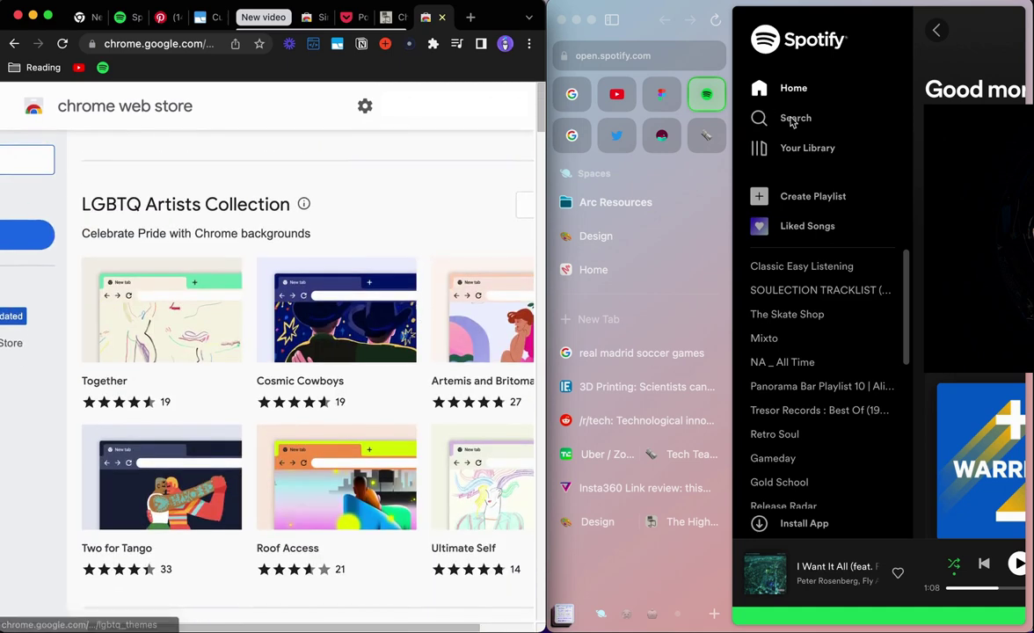
Step: Switch to Arc and view its Appearance options without changing the mode
{"action": "left_click", "coordinate": [715, 184]}
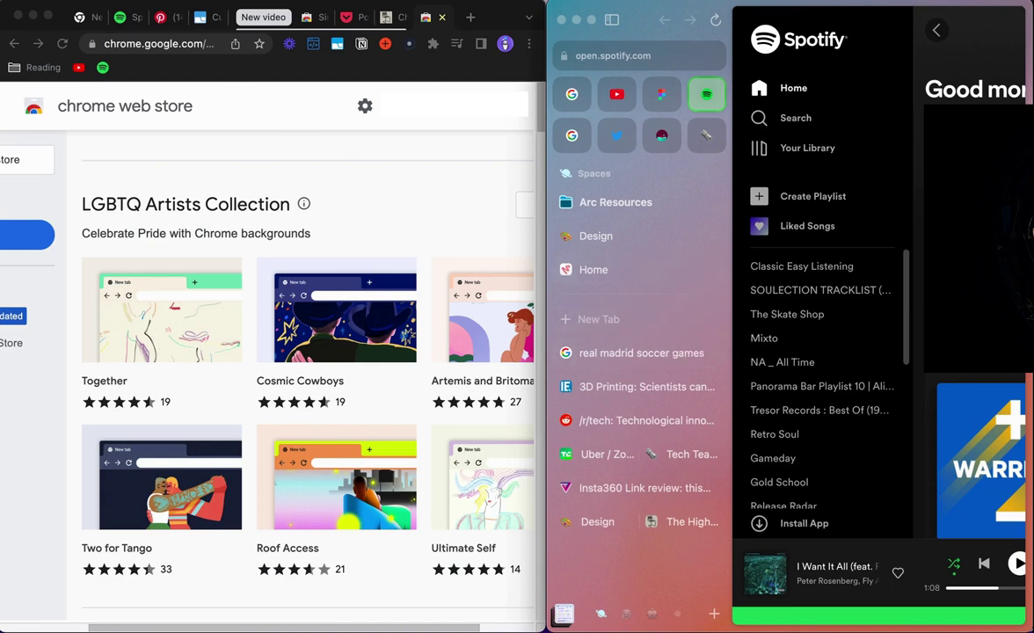
{"action": "left_click", "coordinate": [132, 1]}
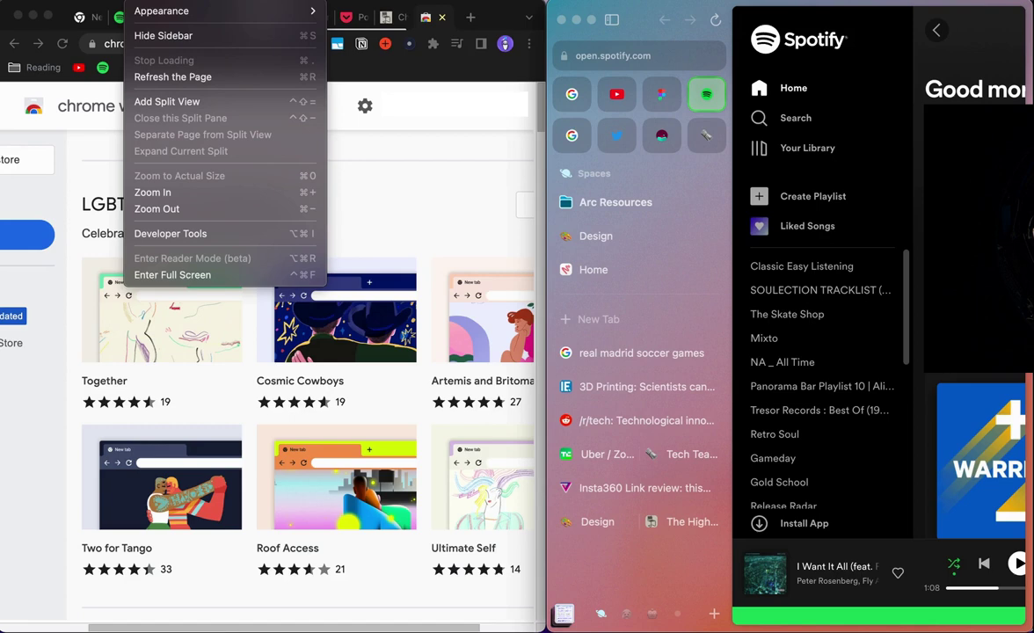
{"action": "mouse_move", "coordinate": [162, 12]}
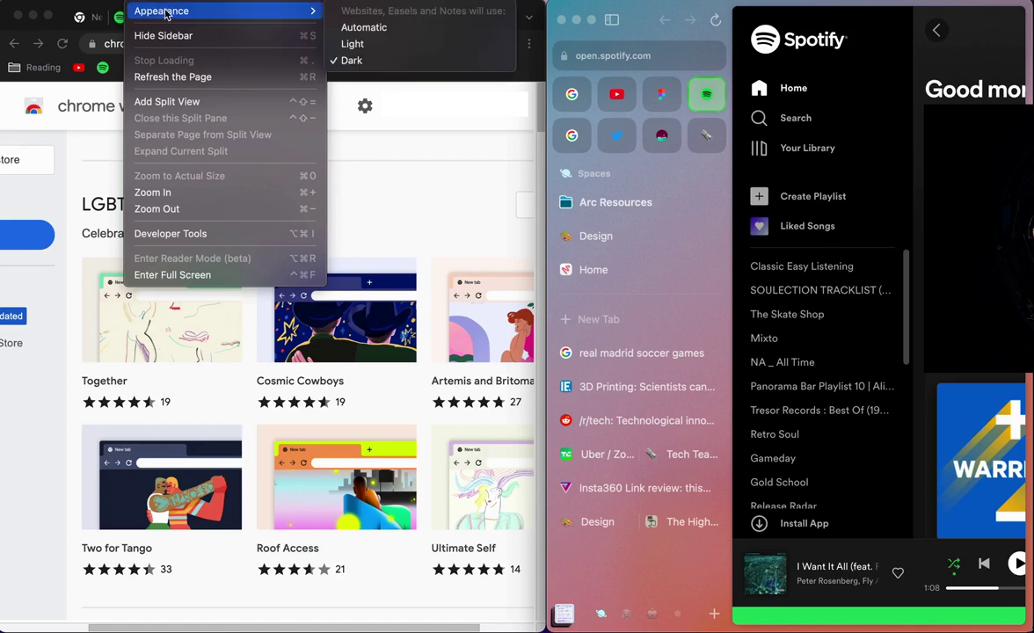
{"action": "left_click", "coordinate": [685, 247]}
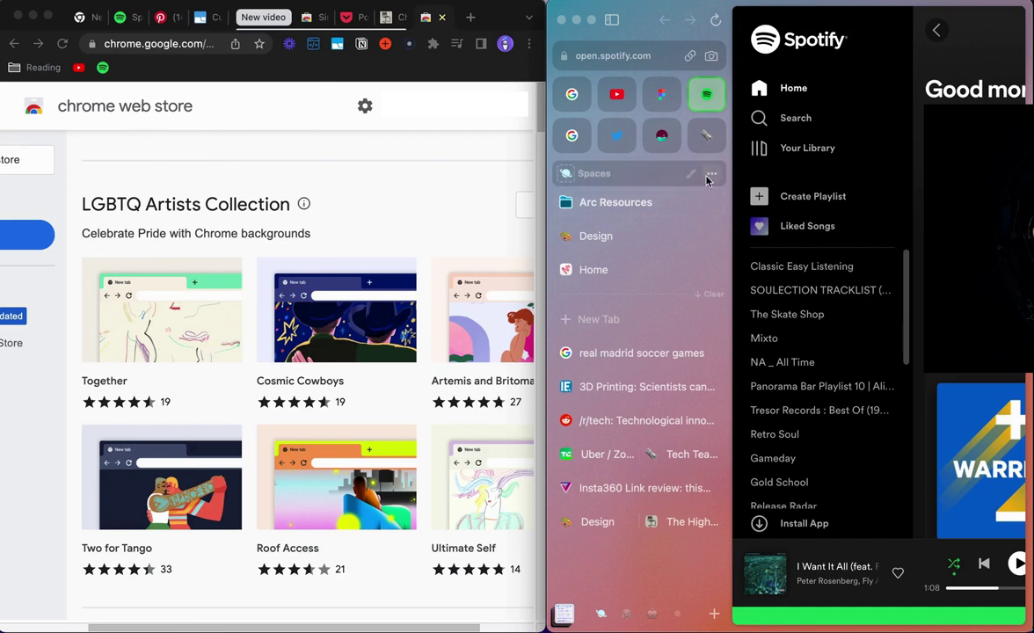
Step: Change the theme of Arc's Spaces space to a green and pink gradient with lower intensity and graininess
{"action": "left_click", "coordinate": [693, 176]}
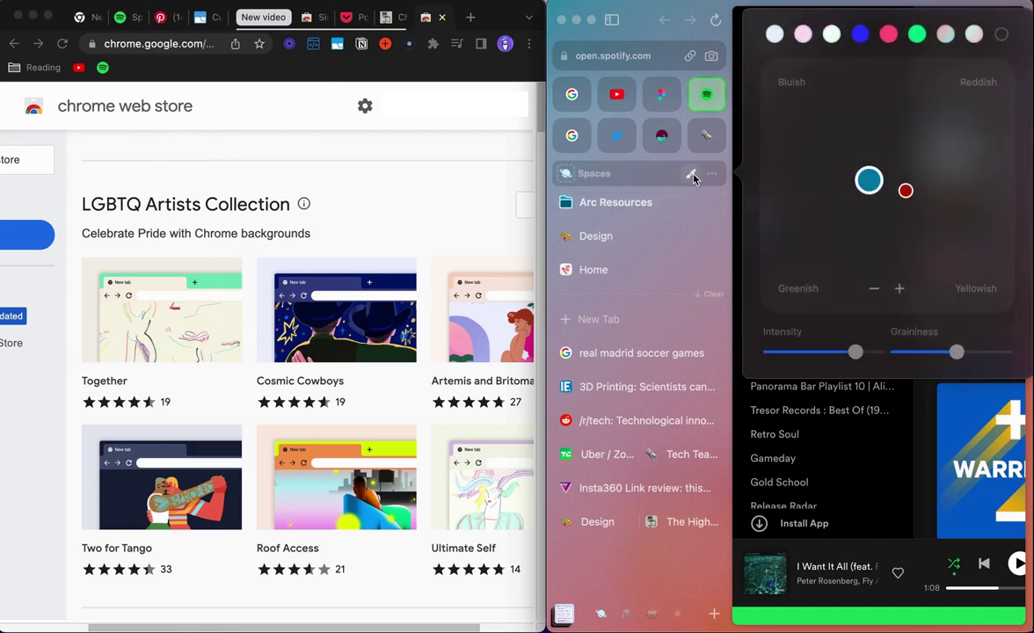
{"action": "left_click_drag", "start_coordinate": [871, 181], "coordinate": [942, 225]}
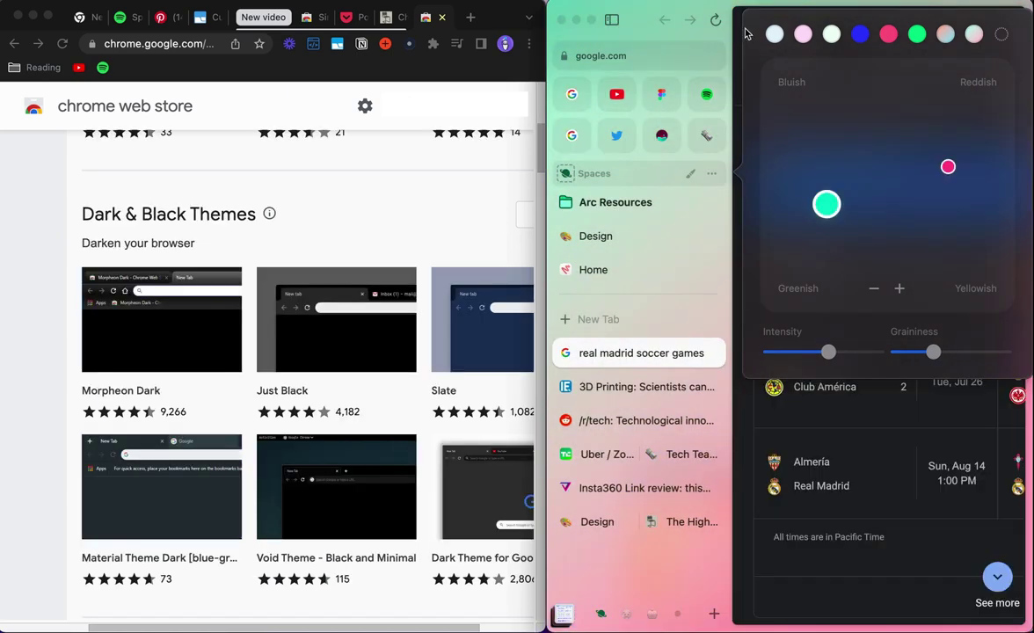
{"action": "left_click", "coordinate": [740, 35]}
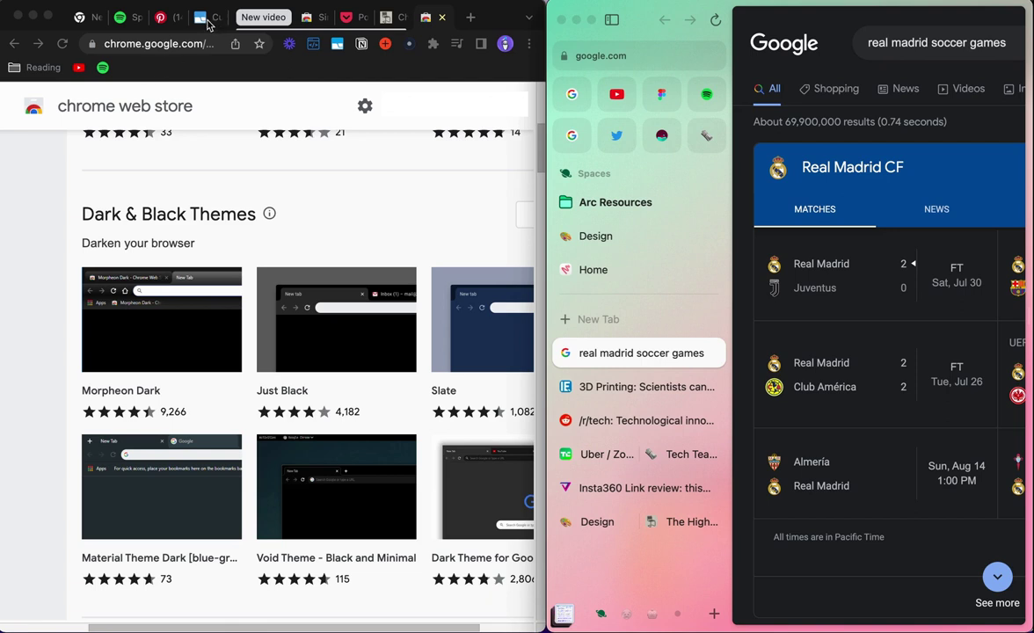
Step: Compare Session Buddy's saved sessions in Chrome with Arc's Easel, Tech Teardown and New Video spaces
{"action": "left_click", "coordinate": [208, 23]}
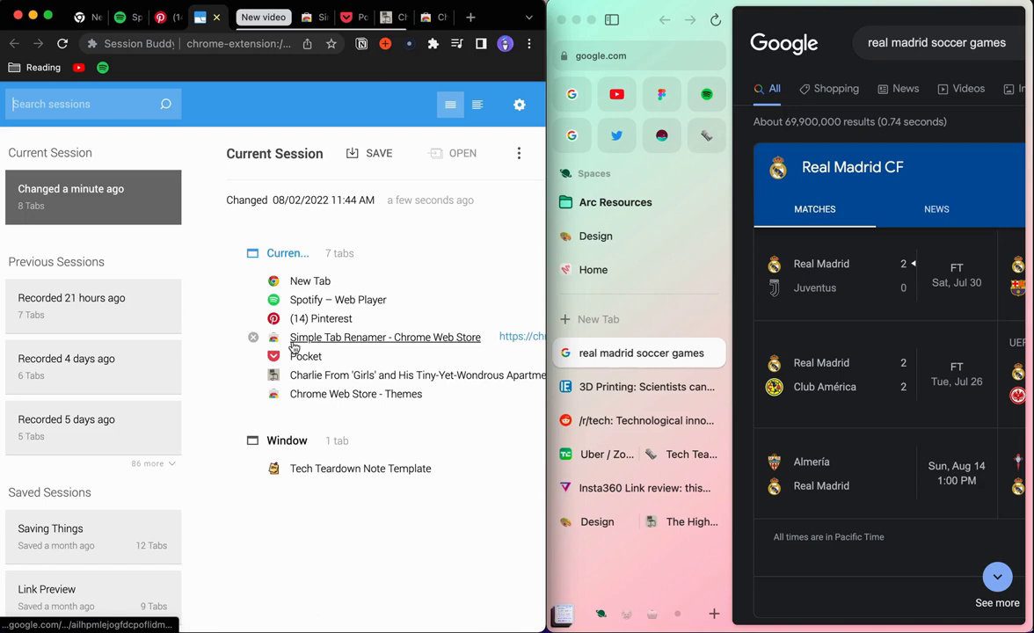
{"action": "scroll", "coordinate": [95, 478], "scroll_direction": "down", "scroll_amount": 3}
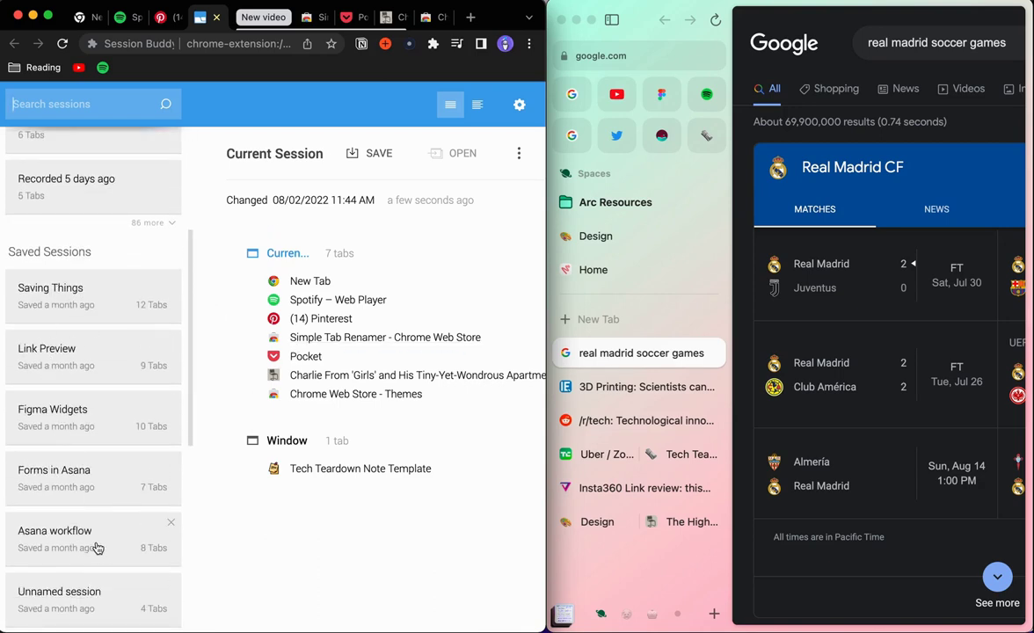
{"action": "left_click", "coordinate": [727, 277]}
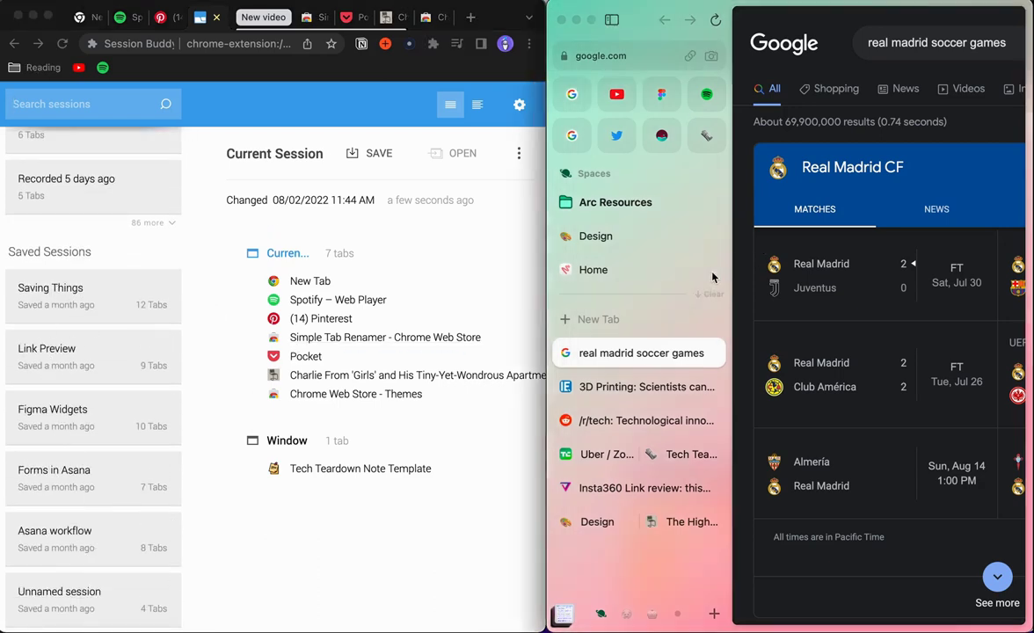
{"action": "left_click", "coordinate": [626, 616]}
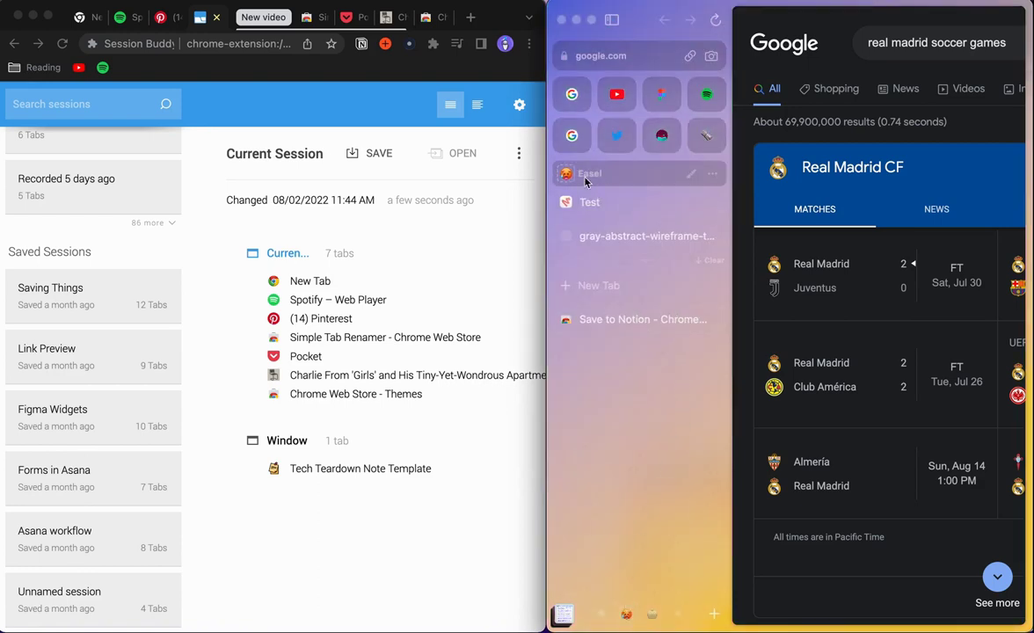
{"action": "left_click", "coordinate": [653, 616]}
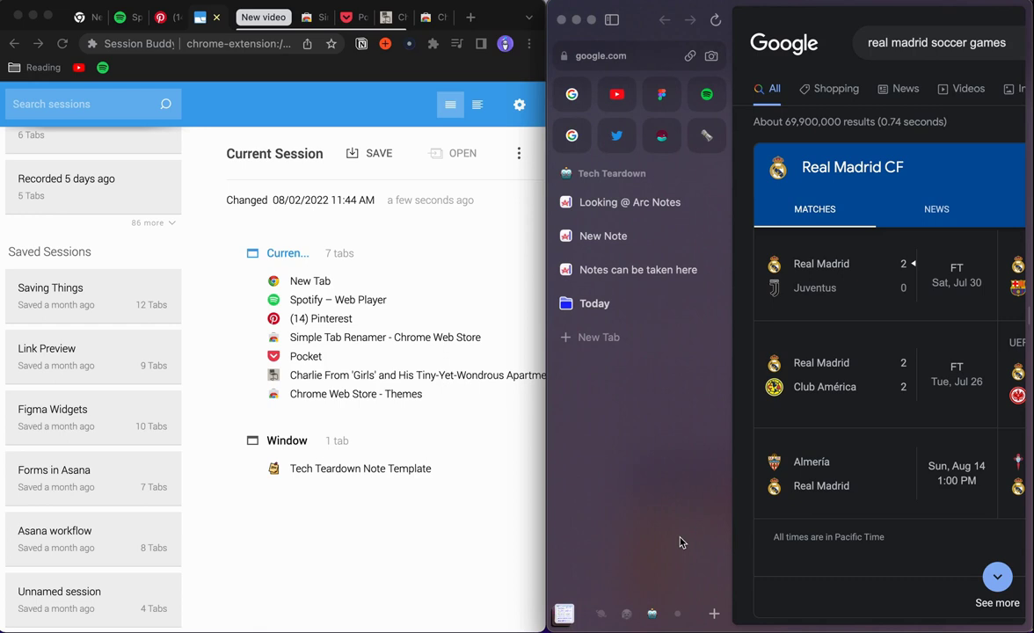
{"action": "left_click", "coordinate": [678, 616]}
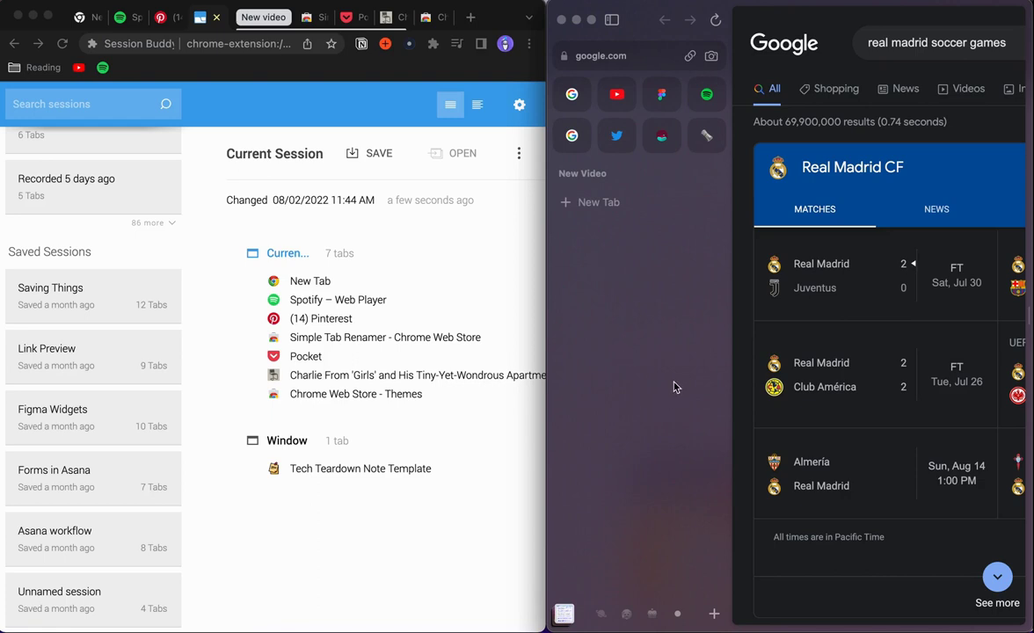
Step: View Arc's archive of closed tabs and its space filter, widening the window temporarily to show the full controls
{"action": "left_click", "coordinate": [282, 2]}
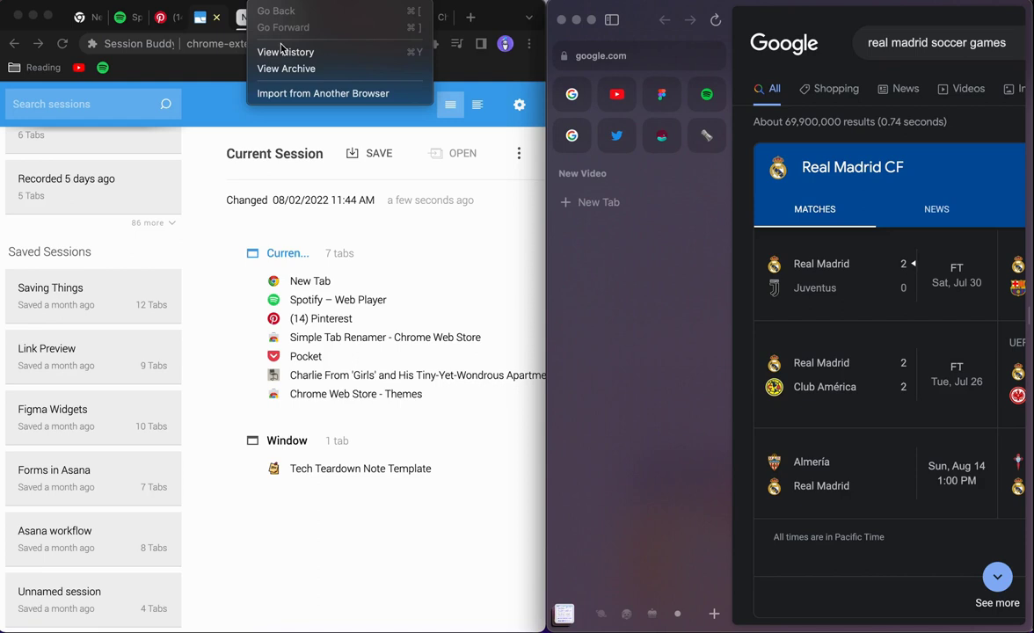
{"action": "left_click", "coordinate": [285, 71]}
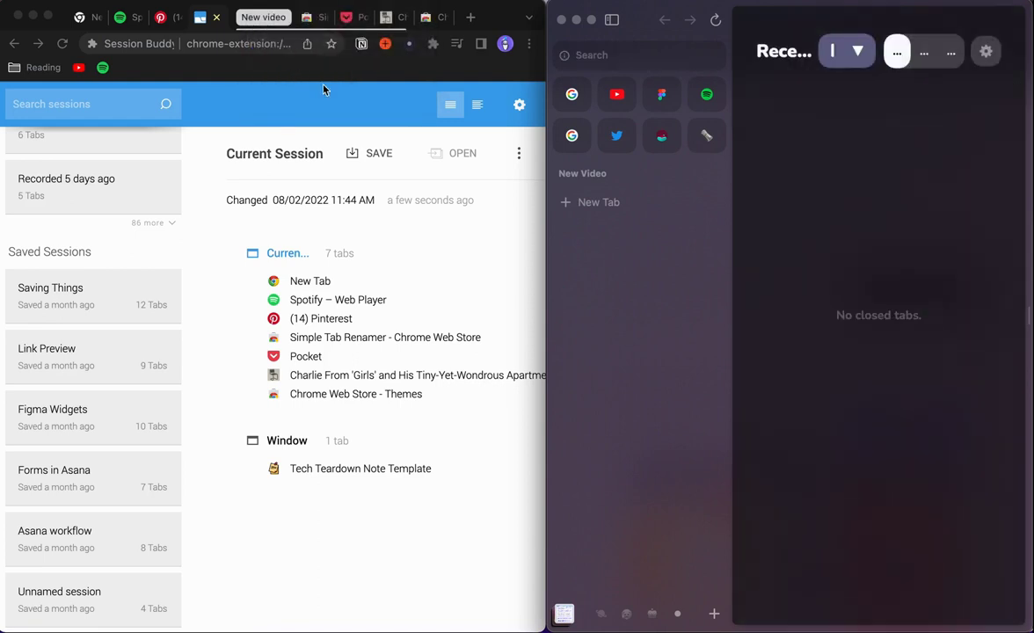
{"action": "left_click", "coordinate": [861, 52]}
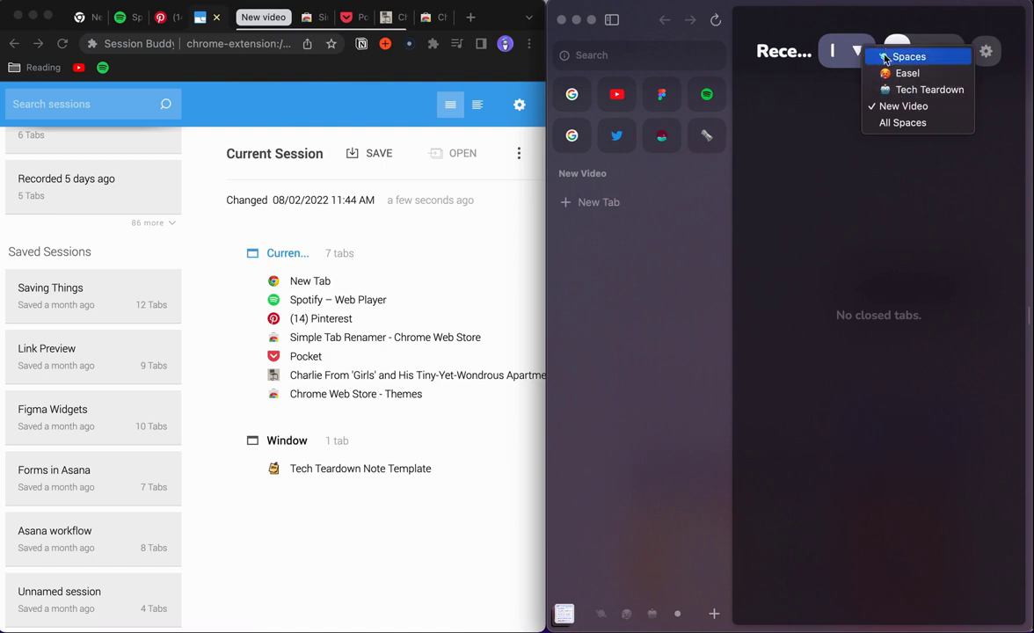
{"action": "left_click_drag", "start_coordinate": [547, 6], "coordinate": [79, 3]}
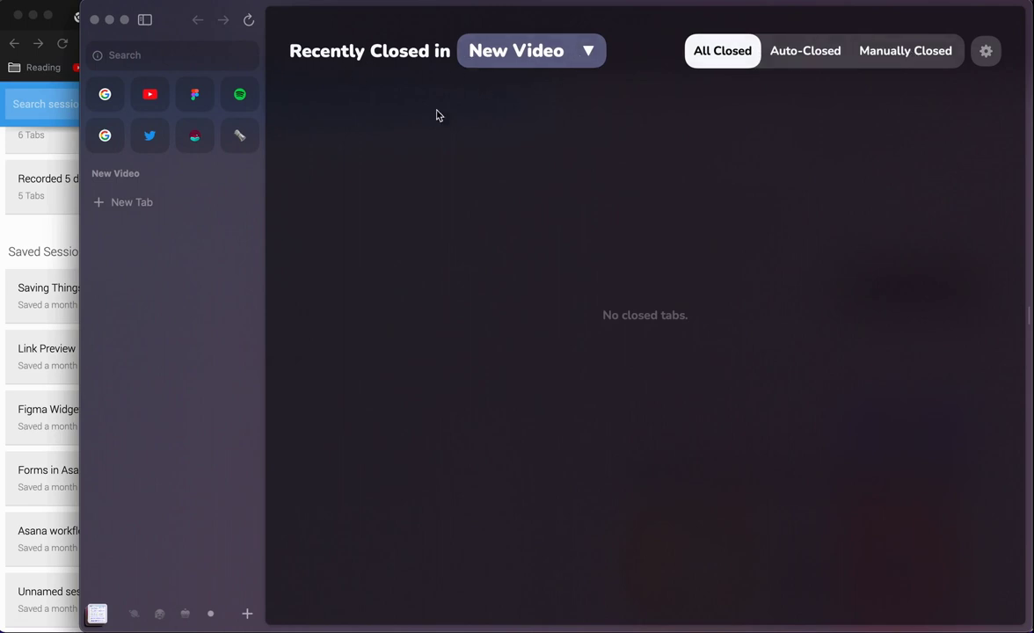
{"action": "left_click_drag", "start_coordinate": [95, 3], "coordinate": [563, 3]}
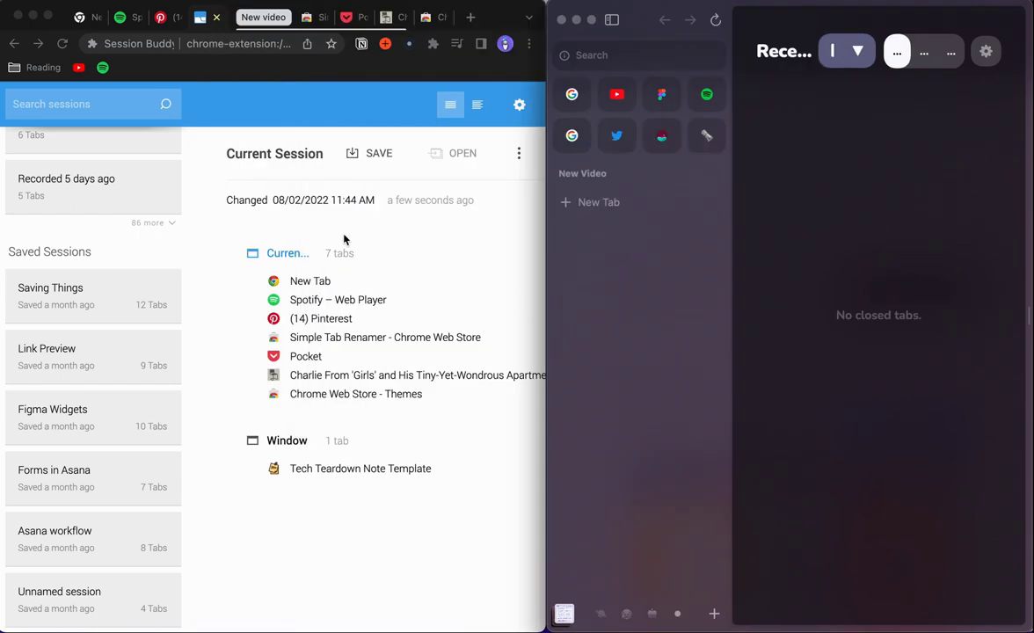
{"action": "left_click", "coordinate": [370, 231]}
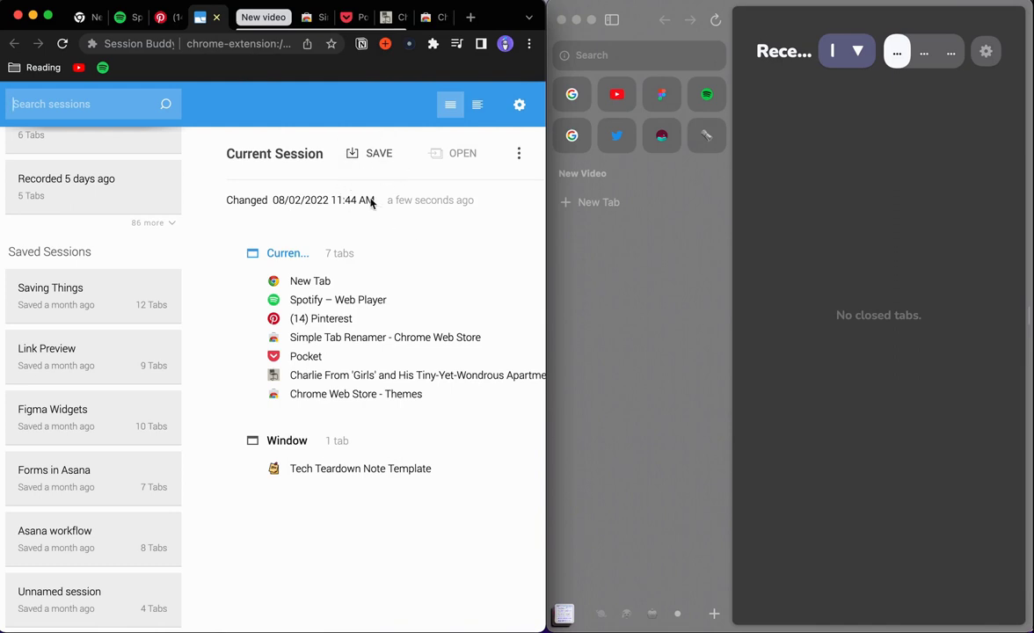
{"action": "left_click", "coordinate": [663, 255]}
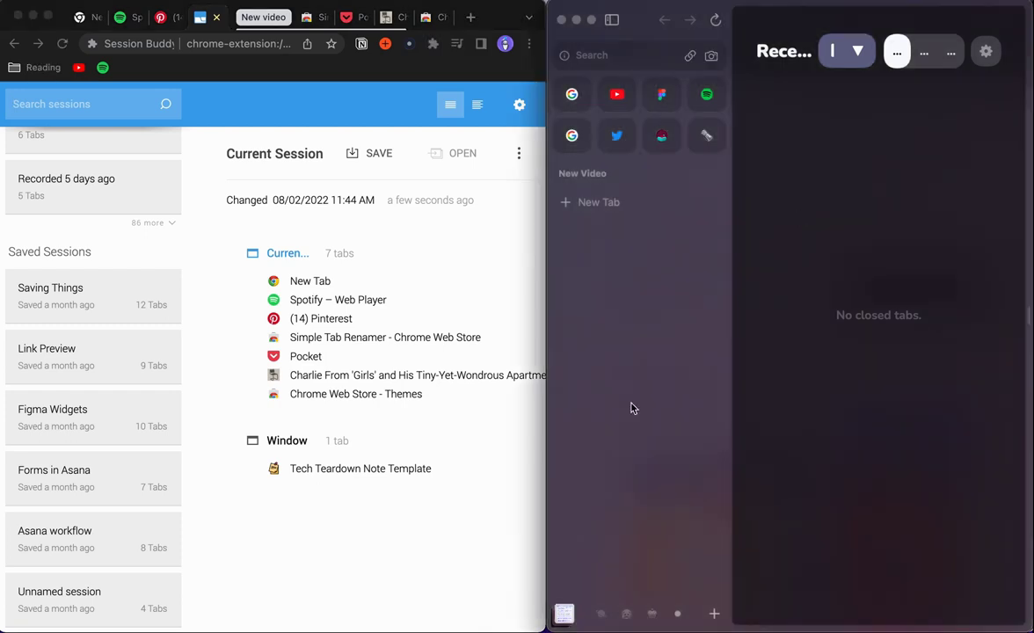
Step: Open the Design easel in the Spaces space and look through its clippings in a temporarily enlarged Arc window
{"action": "left_click", "coordinate": [601, 614]}
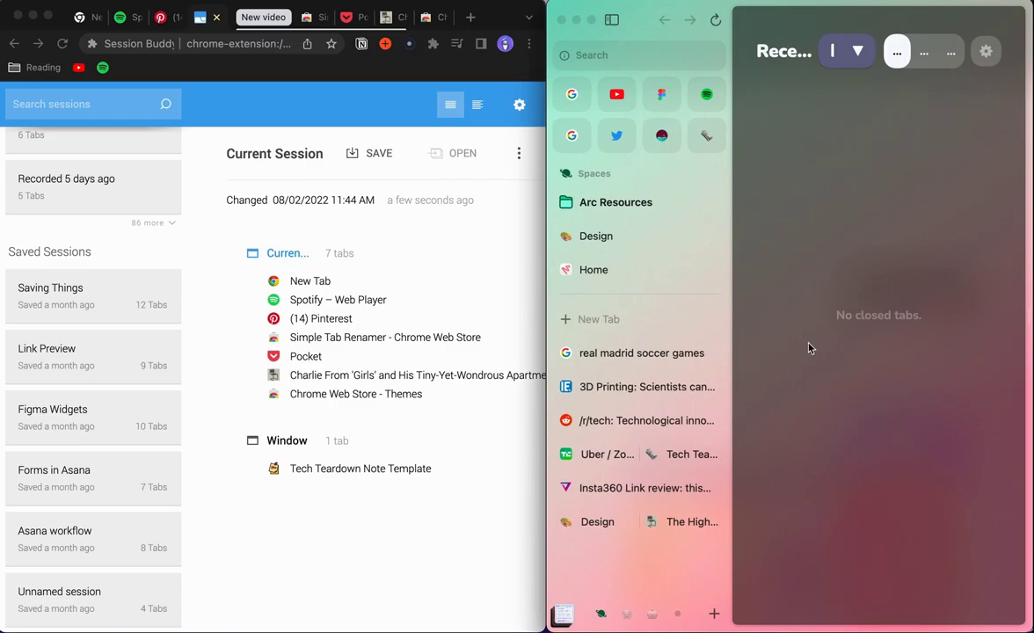
{"action": "left_click", "coordinate": [596, 236]}
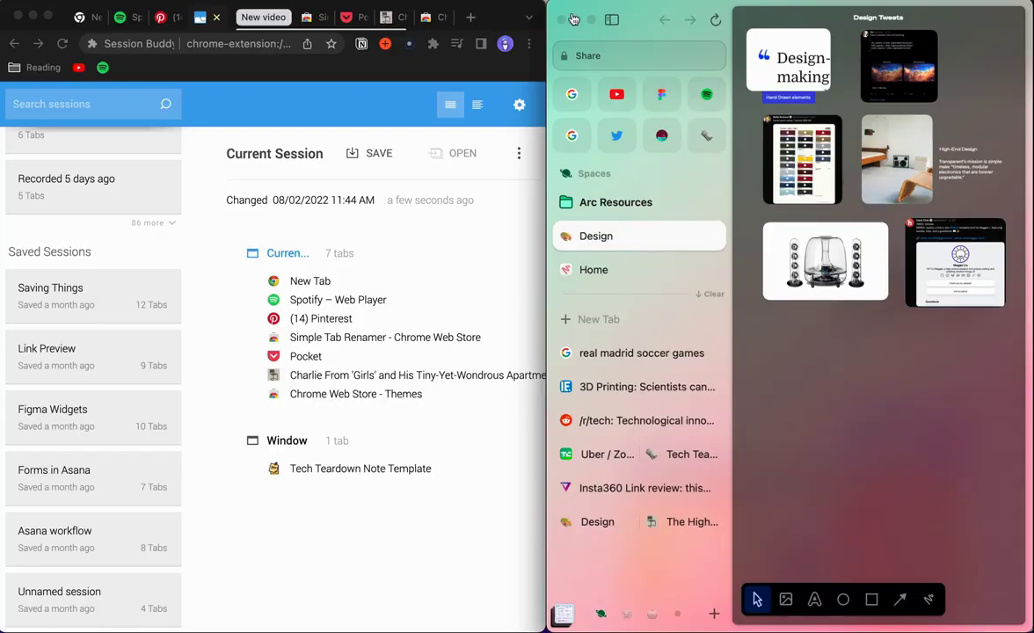
{"action": "key", "text": "ctrl+alt+Return"}
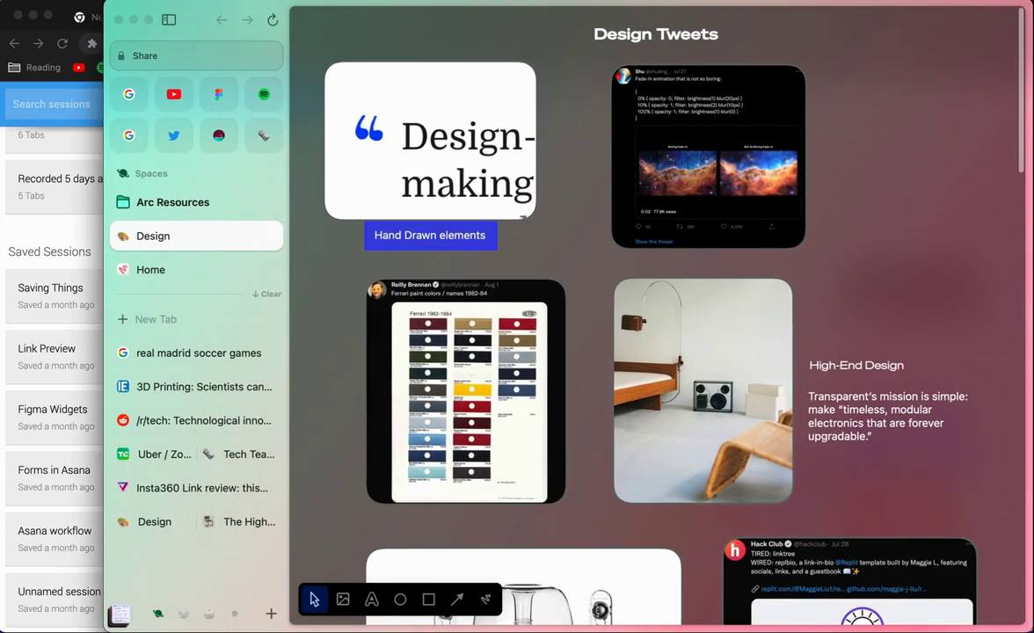
{"action": "scroll", "coordinate": [290, 224], "scroll_direction": "down", "scroll_amount": 1}
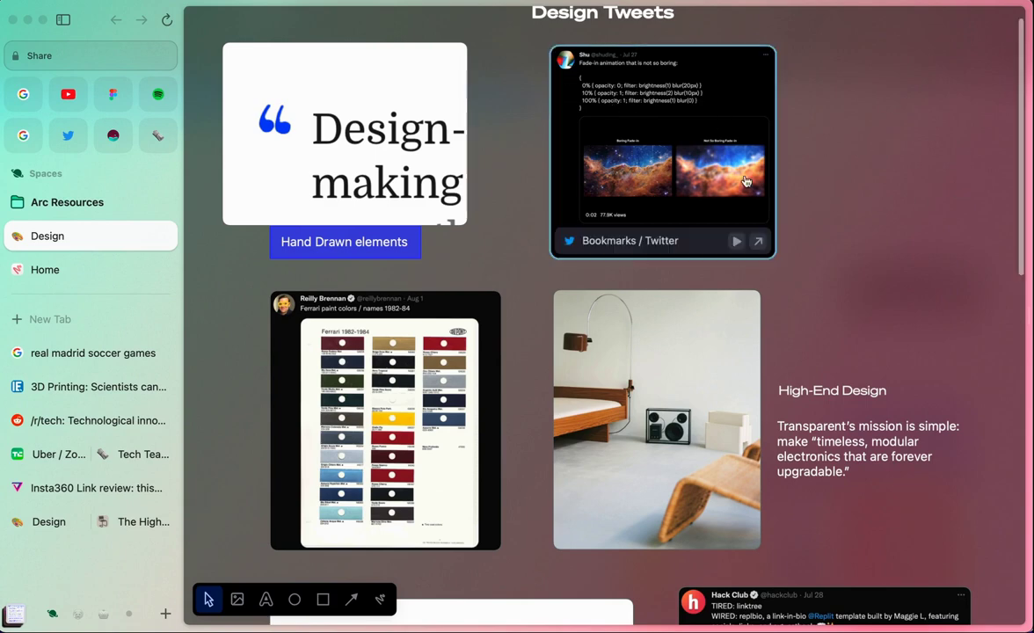
{"action": "scroll", "coordinate": [886, 211], "scroll_direction": "down", "scroll_amount": 2}
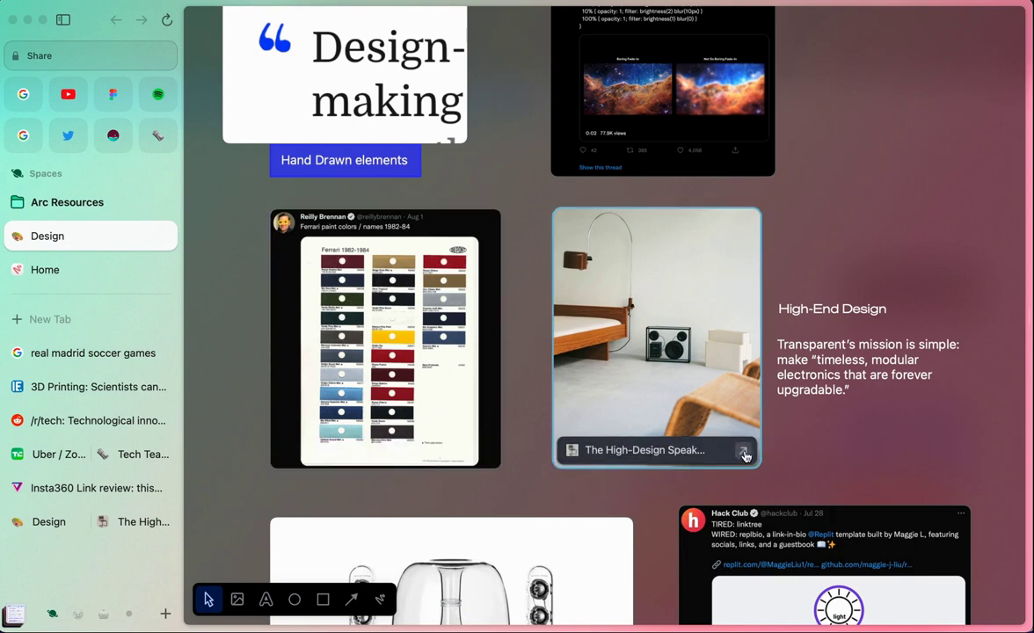
{"action": "scroll", "coordinate": [783, 444], "scroll_direction": "down", "scroll_amount": 5}
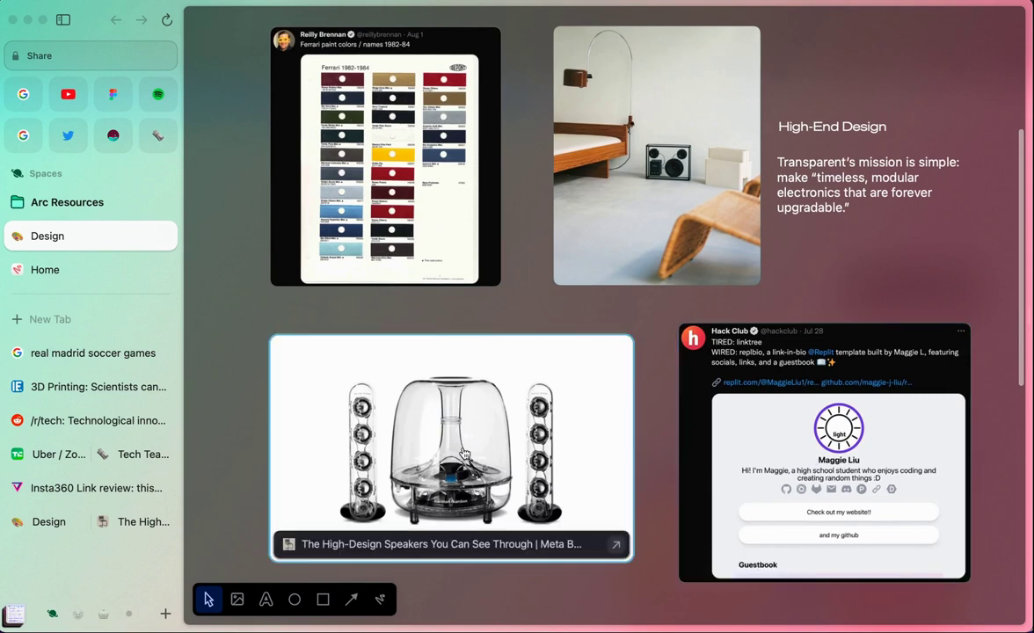
{"action": "left_click_drag", "start_coordinate": [2, 3], "coordinate": [547, 4]}
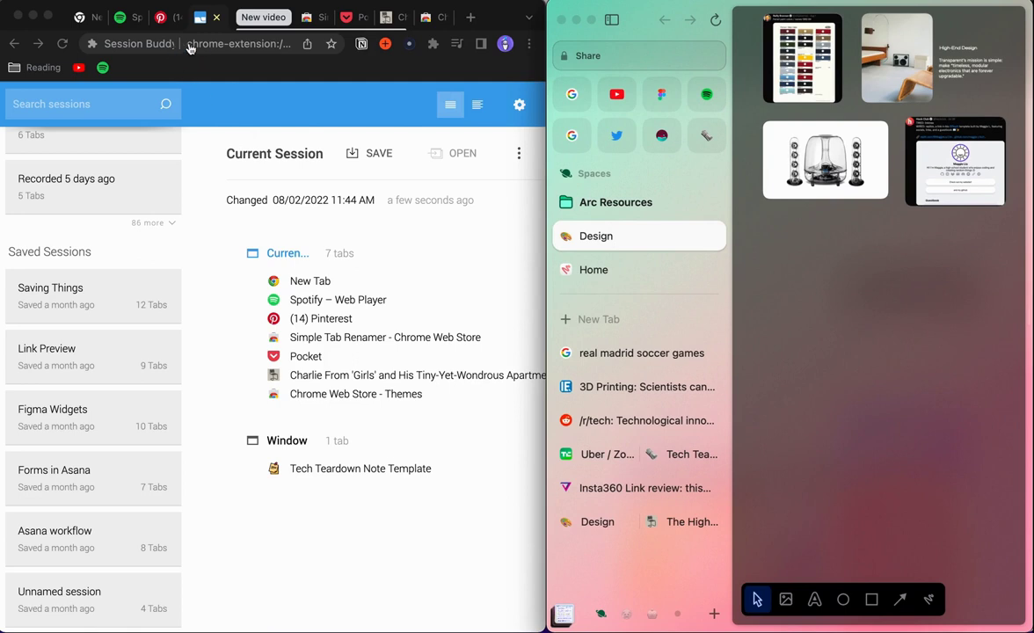
Step: Open the Pinterest tab in Chrome and compare its pins with the Design Tweets easel in Arc
{"action": "left_click", "coordinate": [163, 21]}
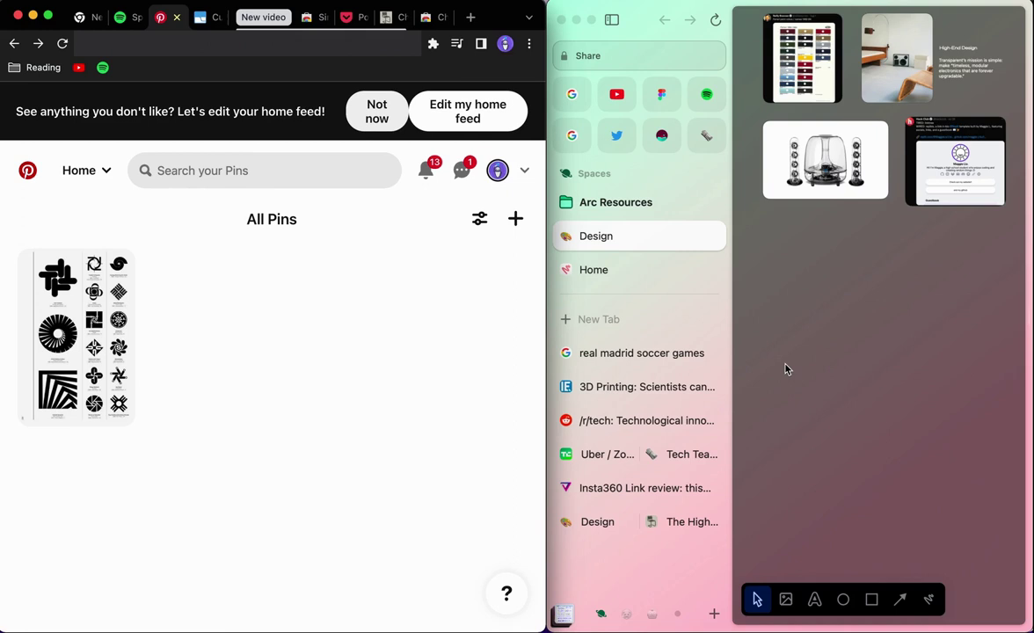
{"action": "scroll", "coordinate": [884, 121], "scroll_direction": "up", "scroll_amount": 4}
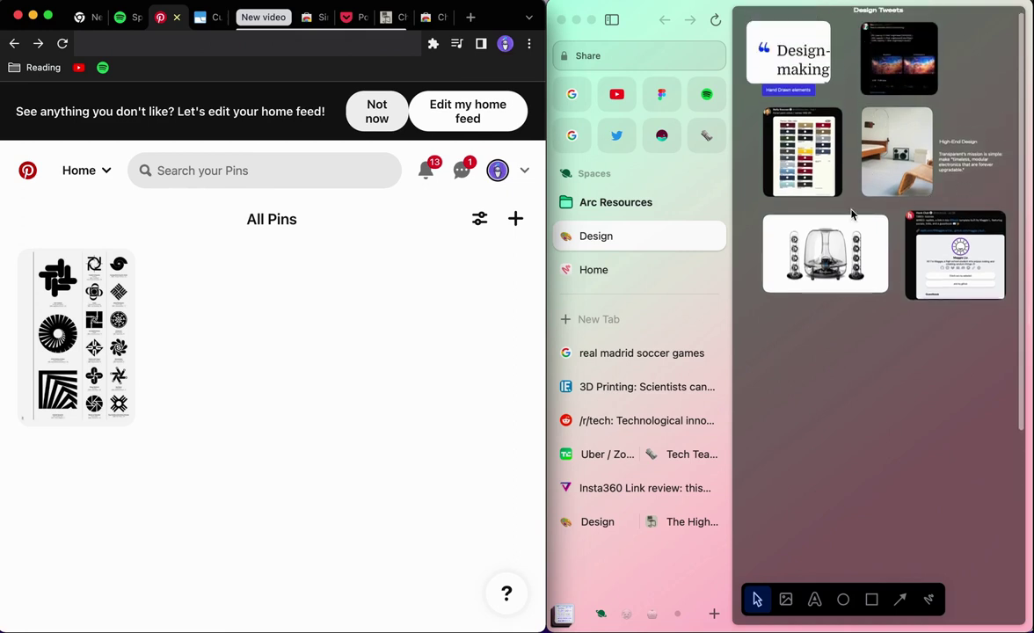
{"action": "scroll", "coordinate": [852, 215], "scroll_direction": "up", "scroll_amount": 1}
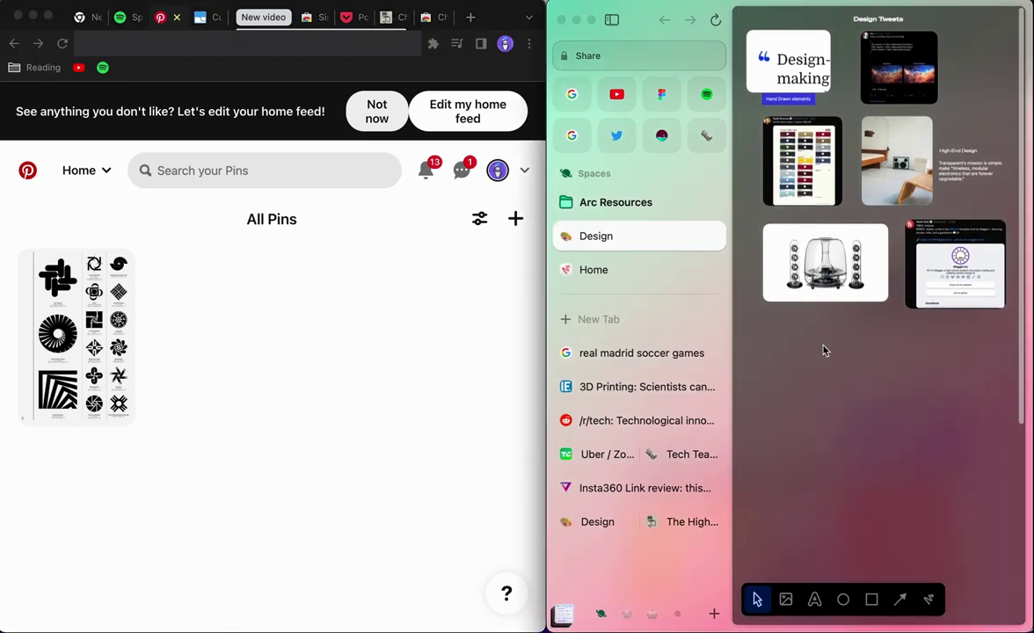
{"action": "left_click", "coordinate": [349, 396]}
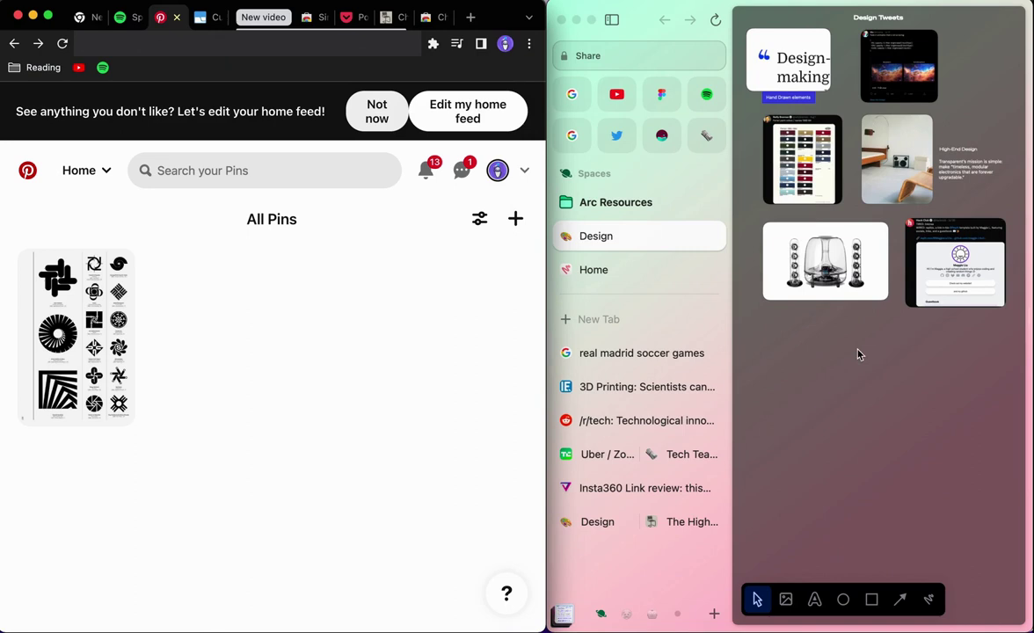
{"action": "left_click", "coordinate": [850, 416]}
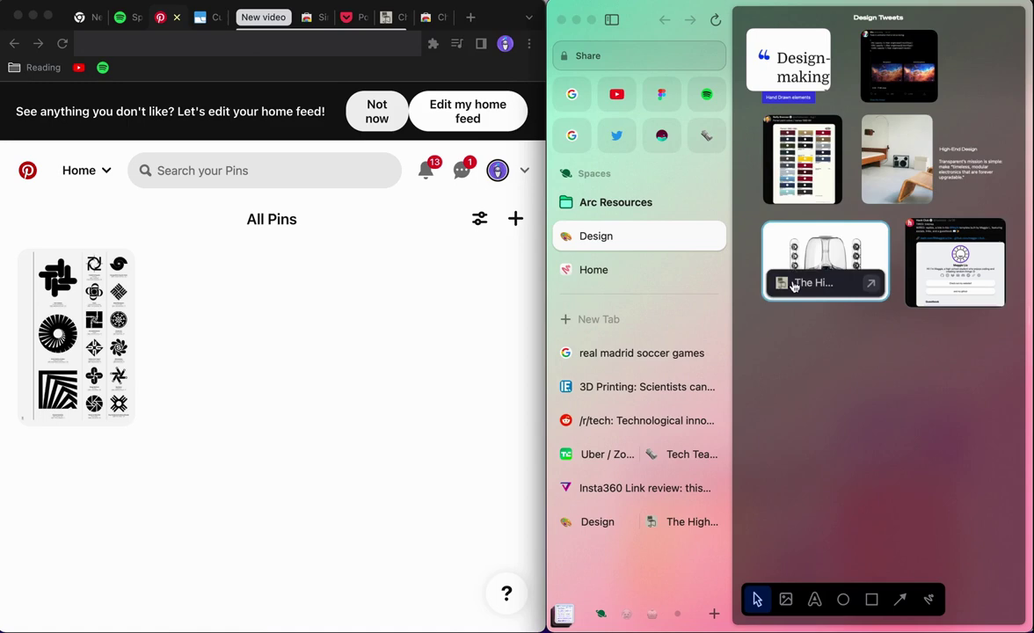
Step: Open the favorited Tech Teardown Article Tracking page in Arc and look through its gallery of saved articles
{"action": "left_click", "coordinate": [708, 136]}
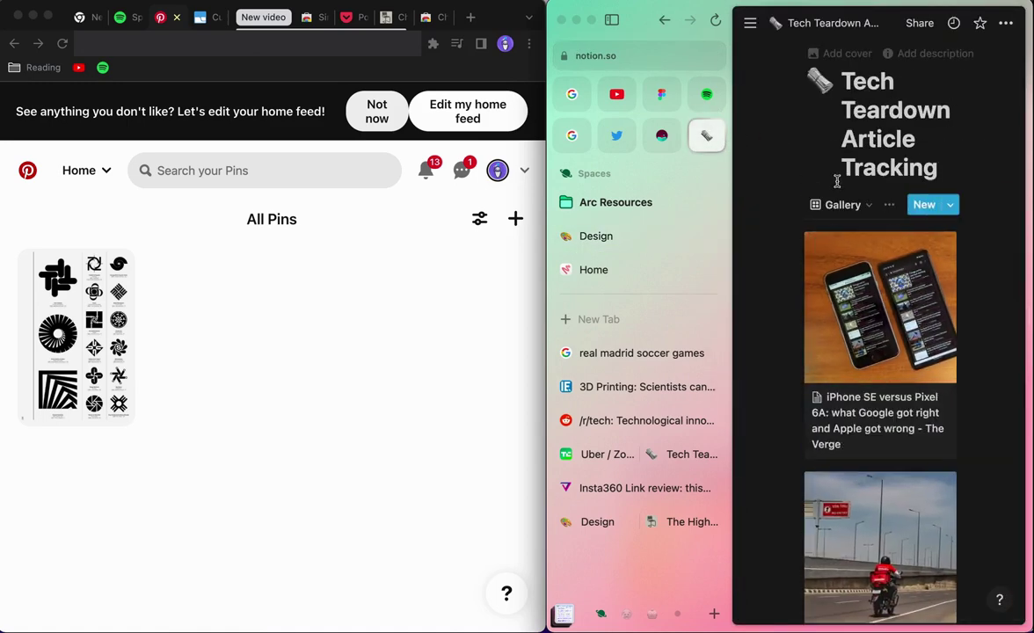
{"action": "scroll", "coordinate": [877, 262], "scroll_direction": "down", "scroll_amount": 5}
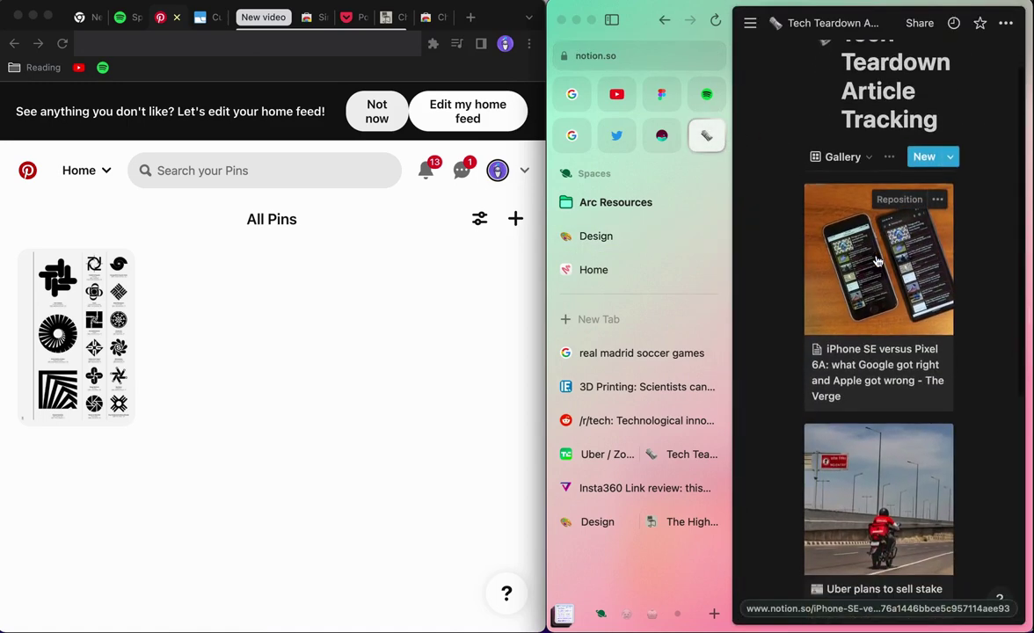
{"action": "scroll", "coordinate": [877, 261], "scroll_direction": "down", "scroll_amount": 4}
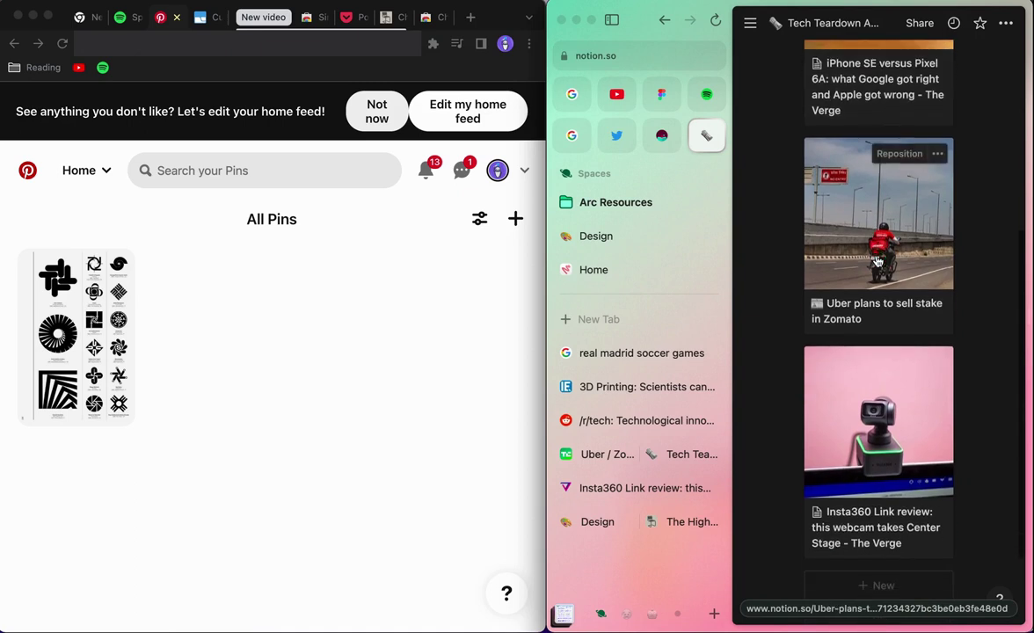
{"action": "scroll", "coordinate": [877, 261], "scroll_direction": "up", "scroll_amount": 5}
{"action": "mouse_move", "coordinate": [934, 30]}
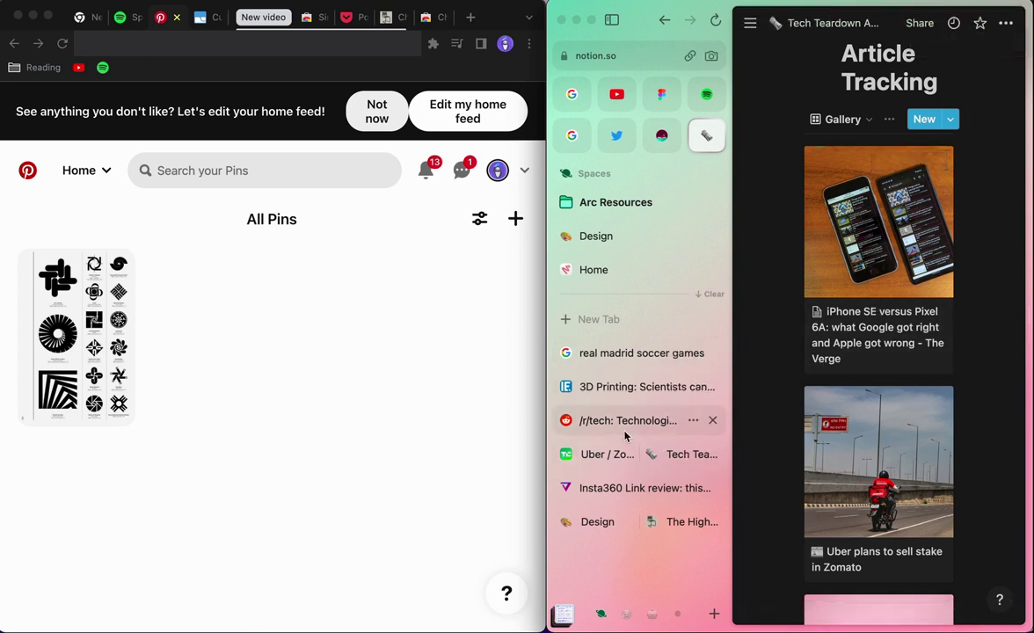
Step: Open The Verge article "Why Hank Green can't quit YouTube for TikTok" and save it to Tech Teardown Article Tracking in Notion
{"action": "left_click", "coordinate": [628, 490]}
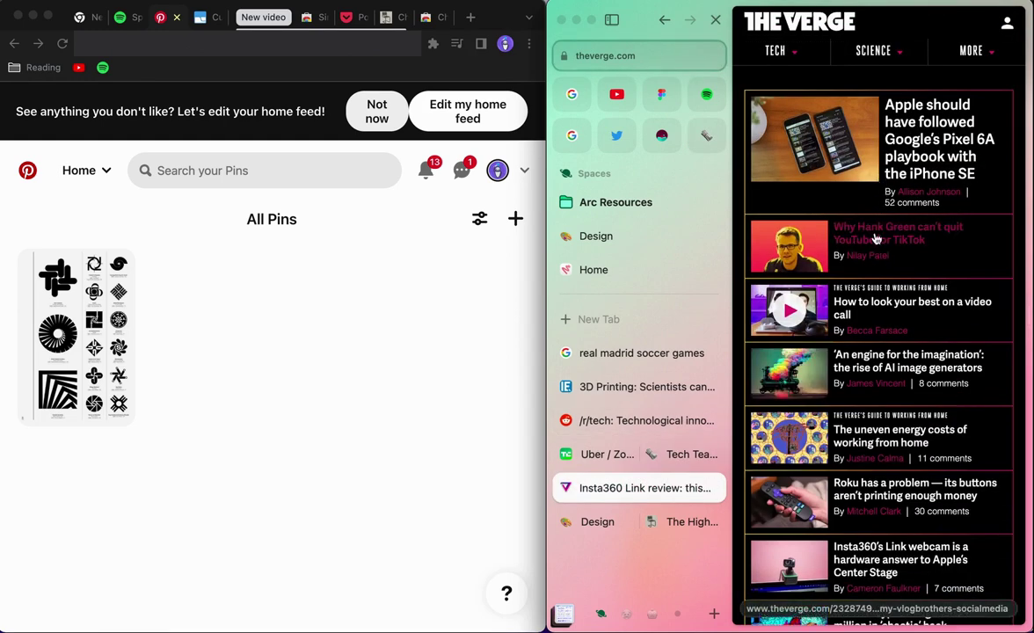
{"action": "left_click", "coordinate": [875, 238]}
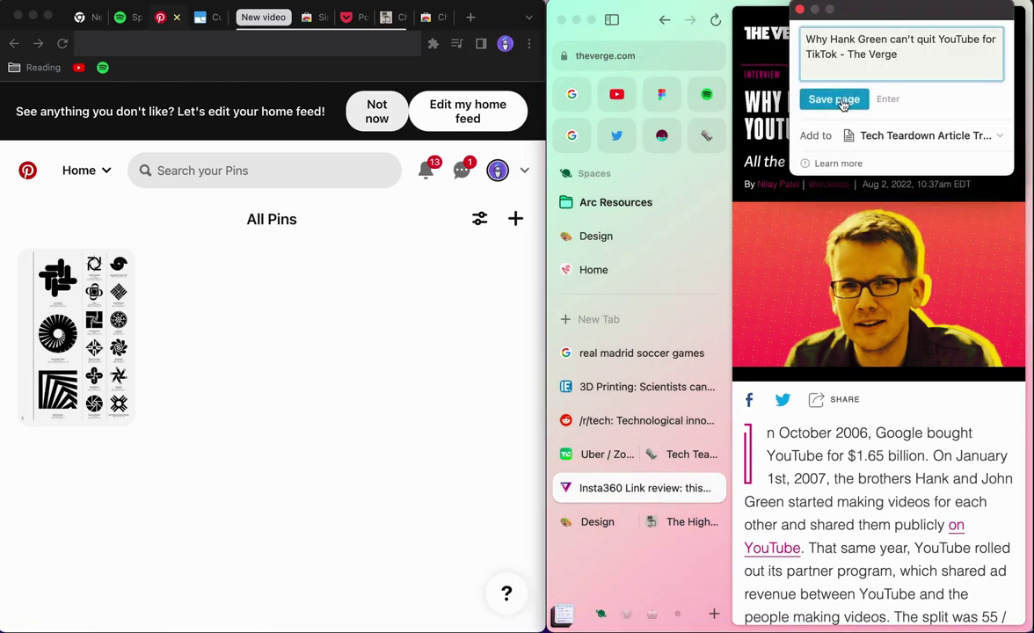
{"action": "left_click", "coordinate": [836, 100]}
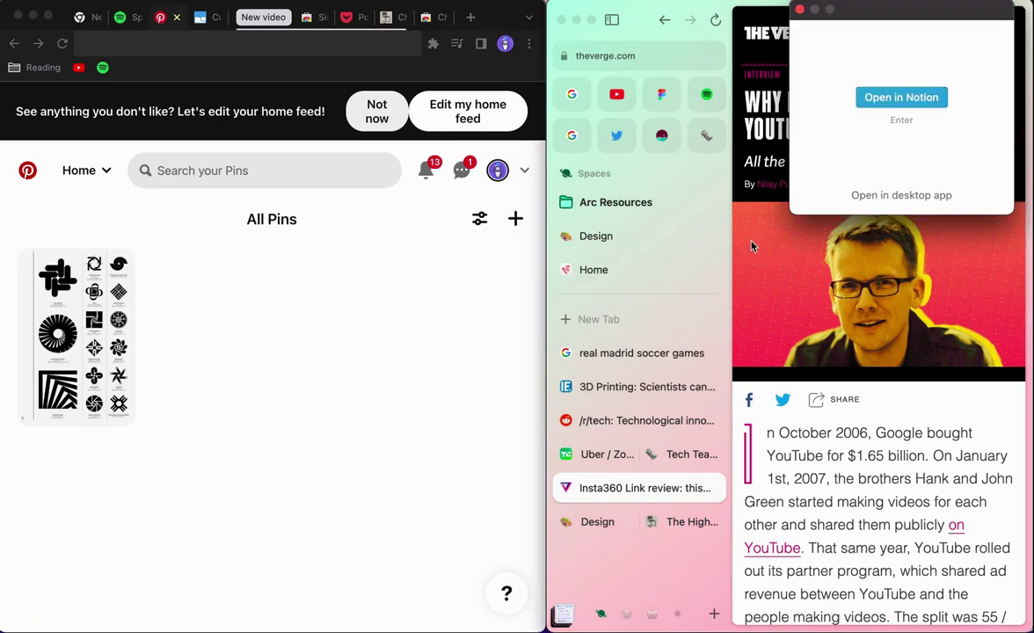
Step: Open the favorited Tech Teardown Article Tracking page in Arc and check its gallery for the newly saved Hank Green article
{"action": "left_click", "coordinate": [707, 134]}
{"action": "scroll", "coordinate": [884, 226], "scroll_direction": "down", "scroll_amount": 2}
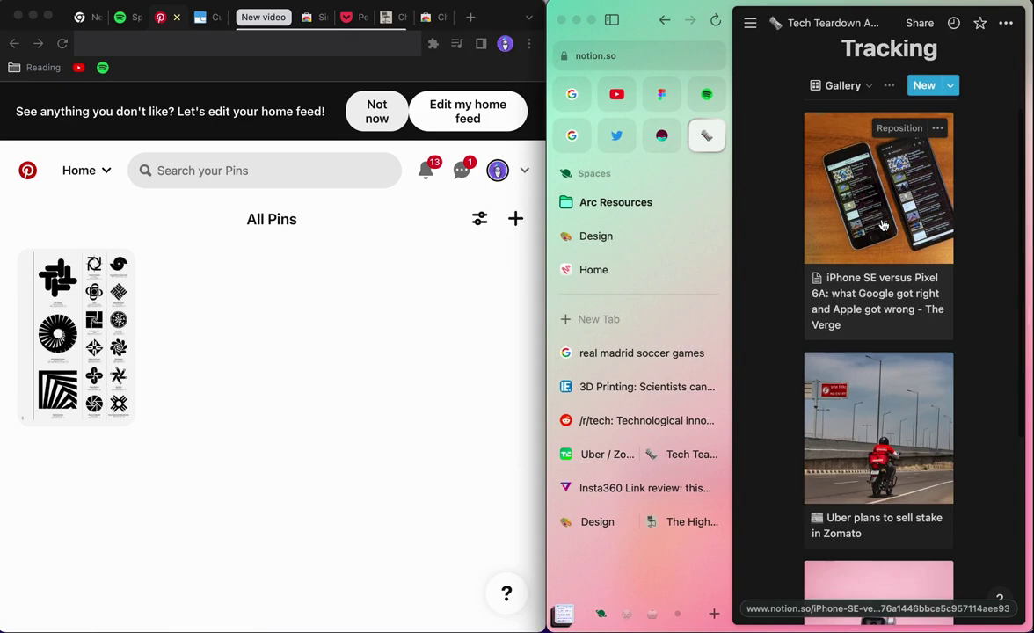
{"action": "scroll", "coordinate": [884, 226], "scroll_direction": "down", "scroll_amount": 5}
{"action": "scroll", "coordinate": [884, 231], "scroll_direction": "up", "scroll_amount": 10}
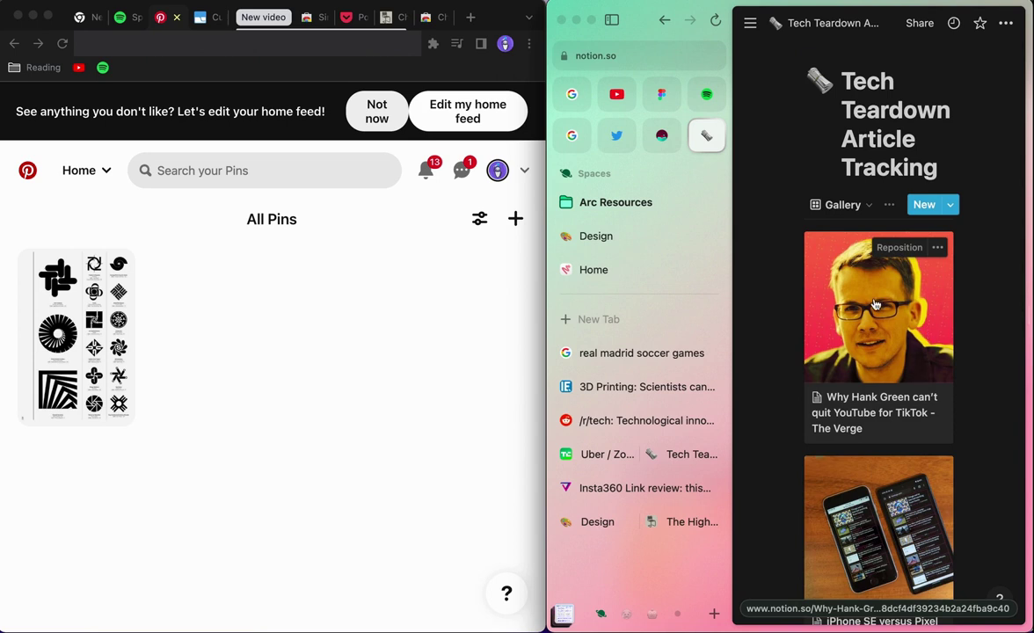
Step: Open the Pocket tab in Chrome and compare its landing page with the saved-article gallery in Arc
{"action": "left_click", "coordinate": [390, 349]}
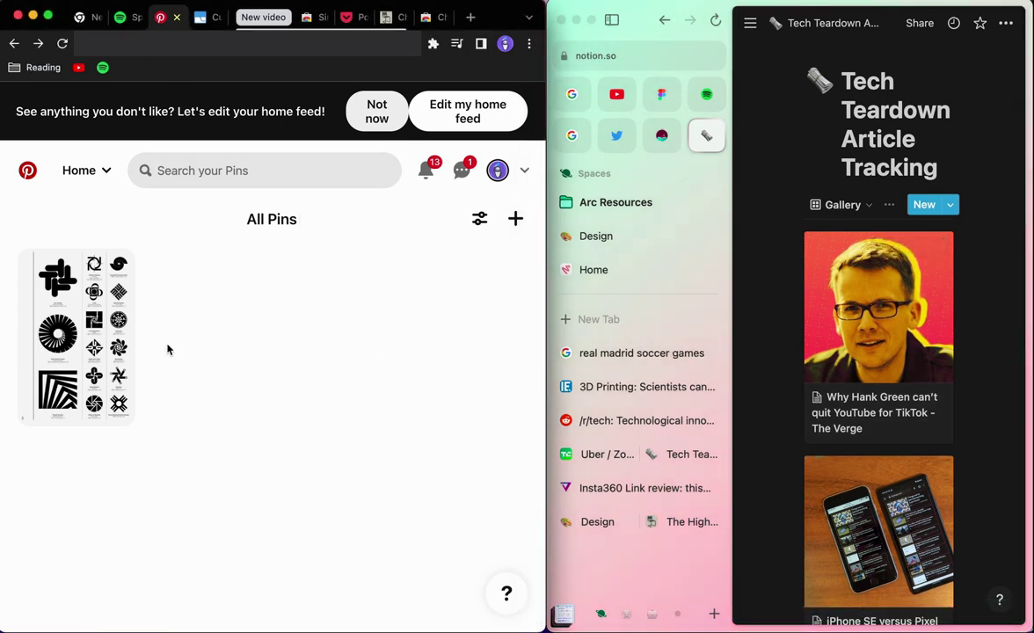
{"action": "left_click", "coordinate": [348, 18]}
{"action": "scroll", "coordinate": [295, 235], "scroll_direction": "down", "scroll_amount": 2}
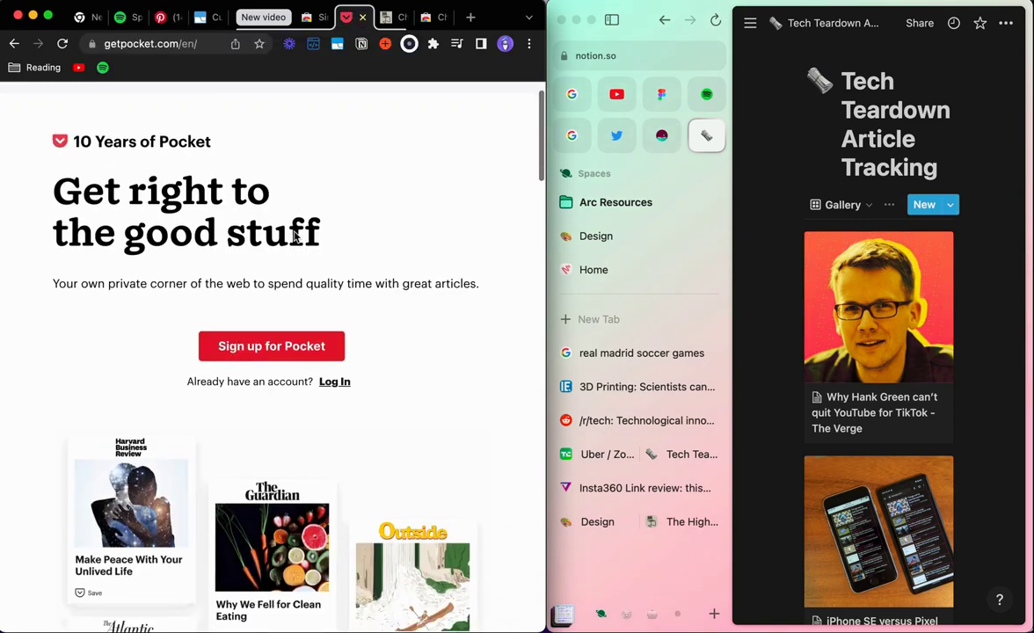
{"action": "scroll", "coordinate": [295, 236], "scroll_direction": "up", "scroll_amount": 2}
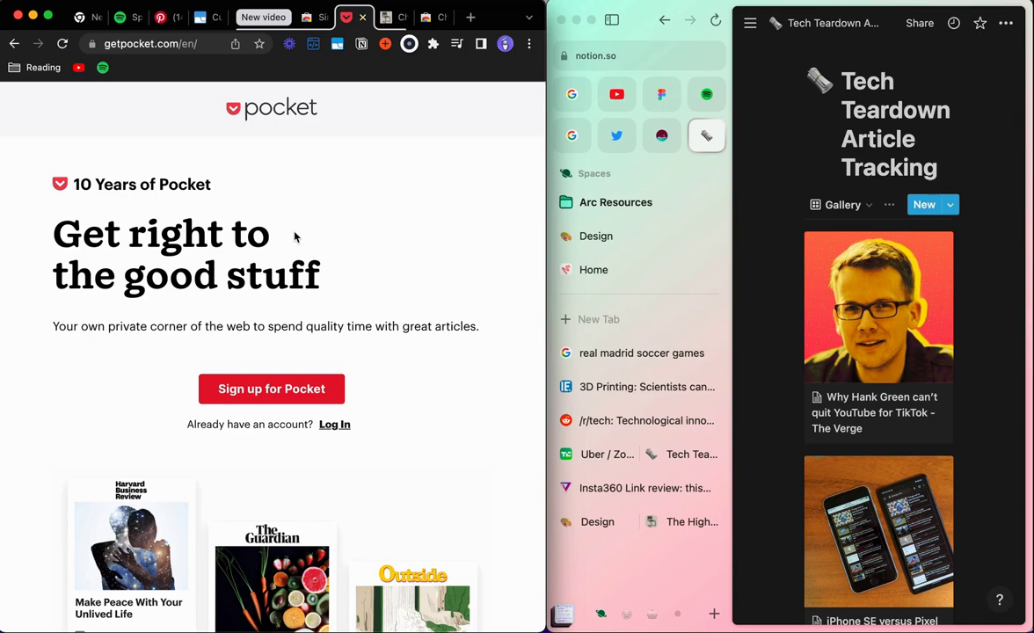
{"action": "scroll", "coordinate": [239, 252], "scroll_direction": "down", "scroll_amount": 2}
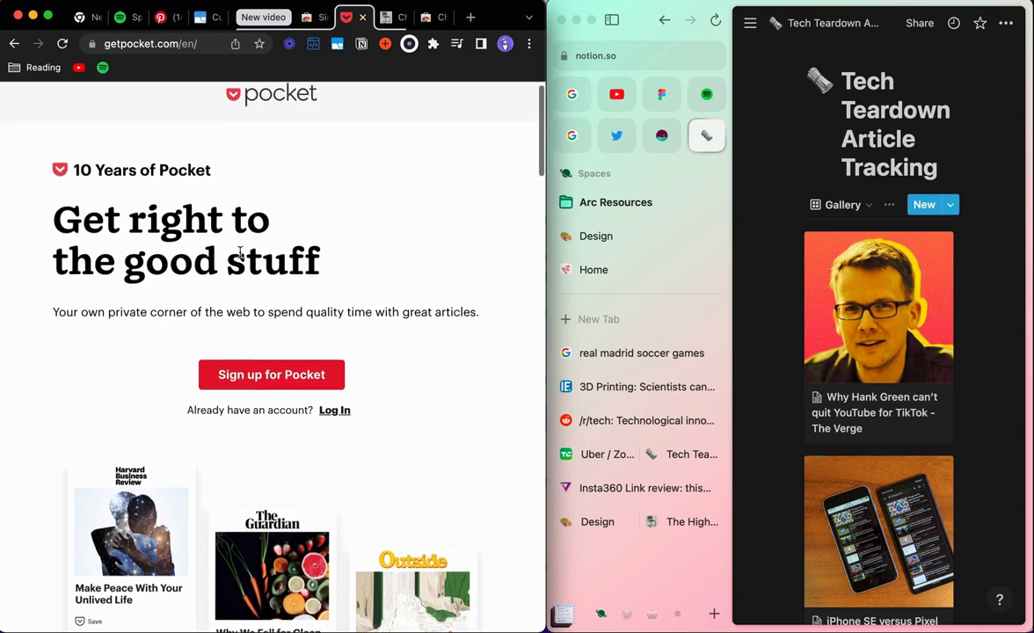
{"action": "scroll", "coordinate": [238, 246], "scroll_direction": "up", "scroll_amount": 1}
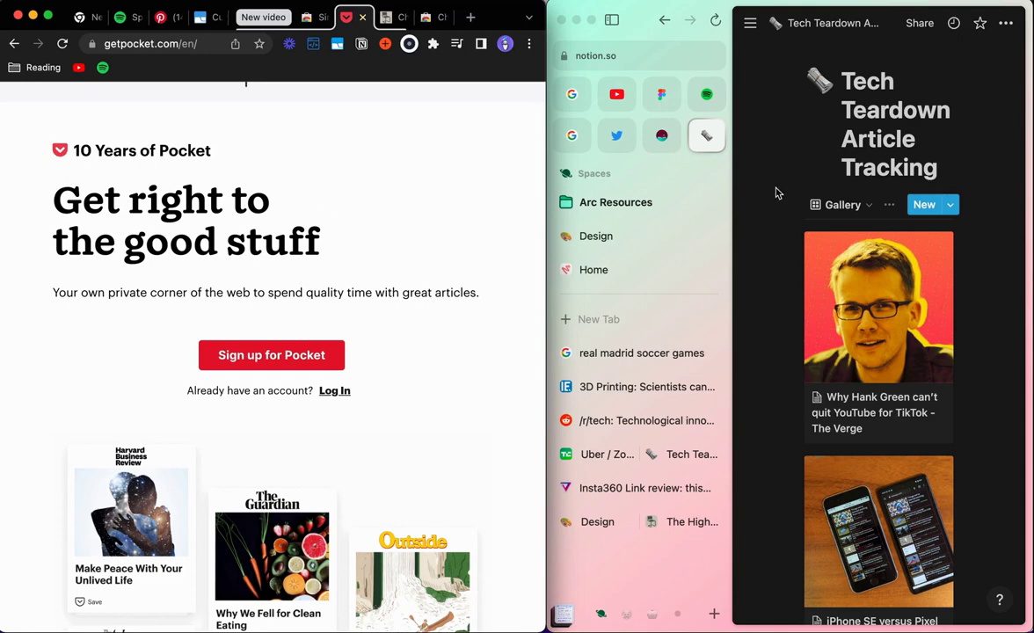
{"action": "scroll", "coordinate": [779, 237], "scroll_direction": "down", "scroll_amount": 3}
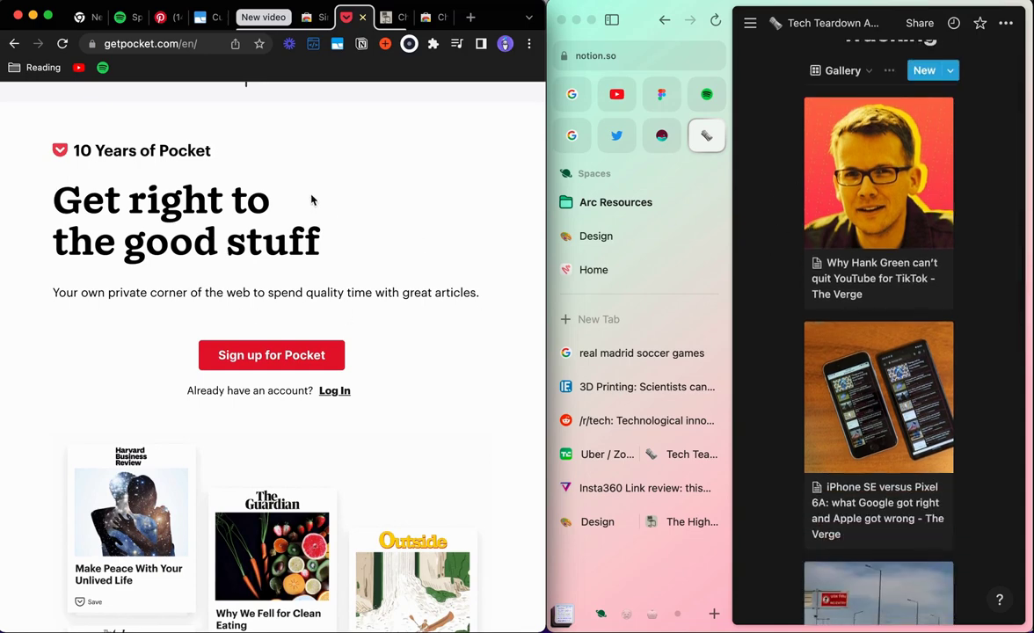
Step: Widen the Arc window to the full screen and reopen the split view of The Verge interview and the Design Tweets easel
{"action": "left_click", "coordinate": [551, 5]}
{"action": "left_click_drag", "start_coordinate": [552, 5], "coordinate": [2, 5]}
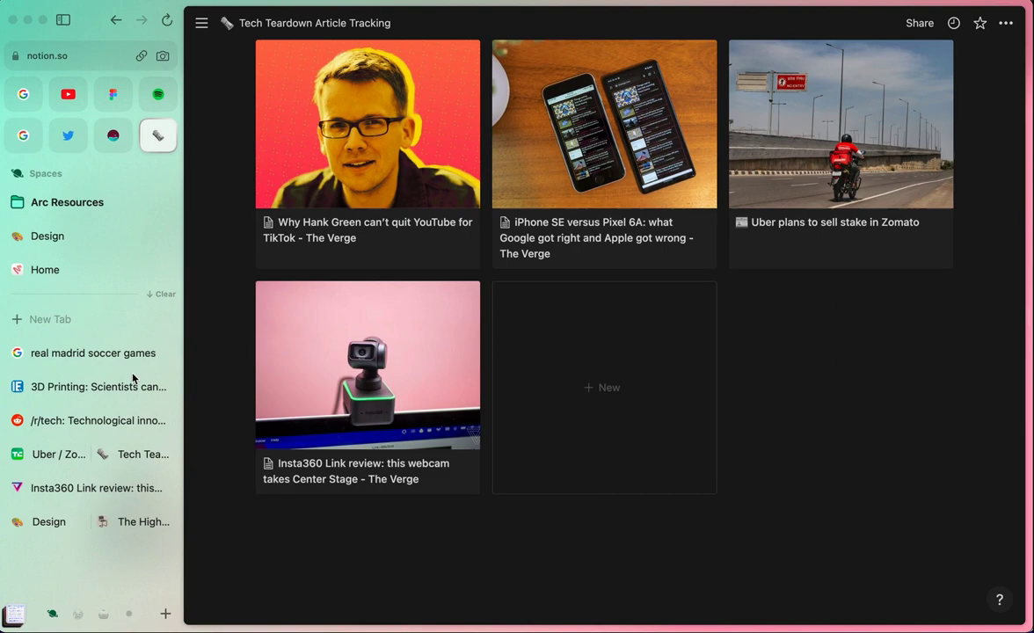
{"action": "key", "text": "super+shift+t"}
{"action": "scroll", "coordinate": [464, 204], "scroll_direction": "down", "scroll_amount": 5}
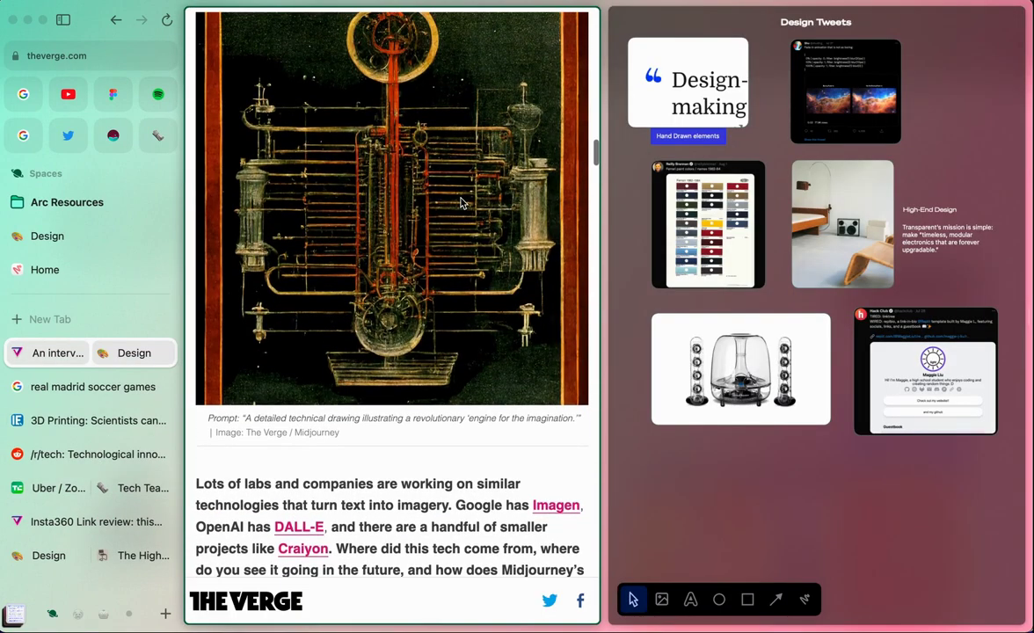
{"action": "scroll", "coordinate": [462, 203], "scroll_direction": "up", "scroll_amount": 3}
Step: Capture the article's "engine for the imagination" technical drawing and send it to the Design easel
{"action": "right_click", "coordinate": [402, 249]}
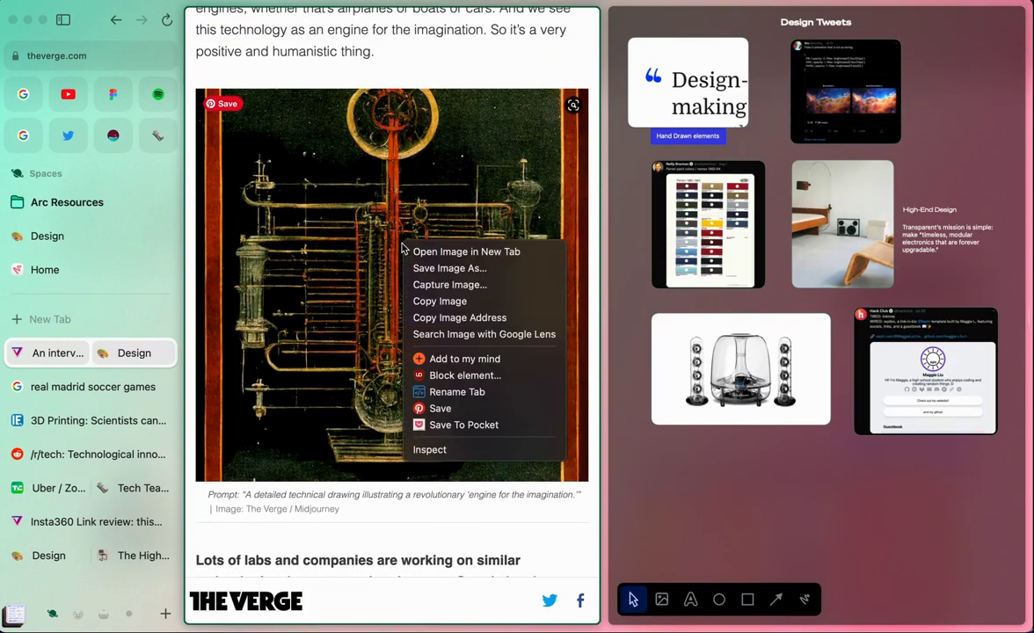
{"action": "left_click", "coordinate": [444, 284]}
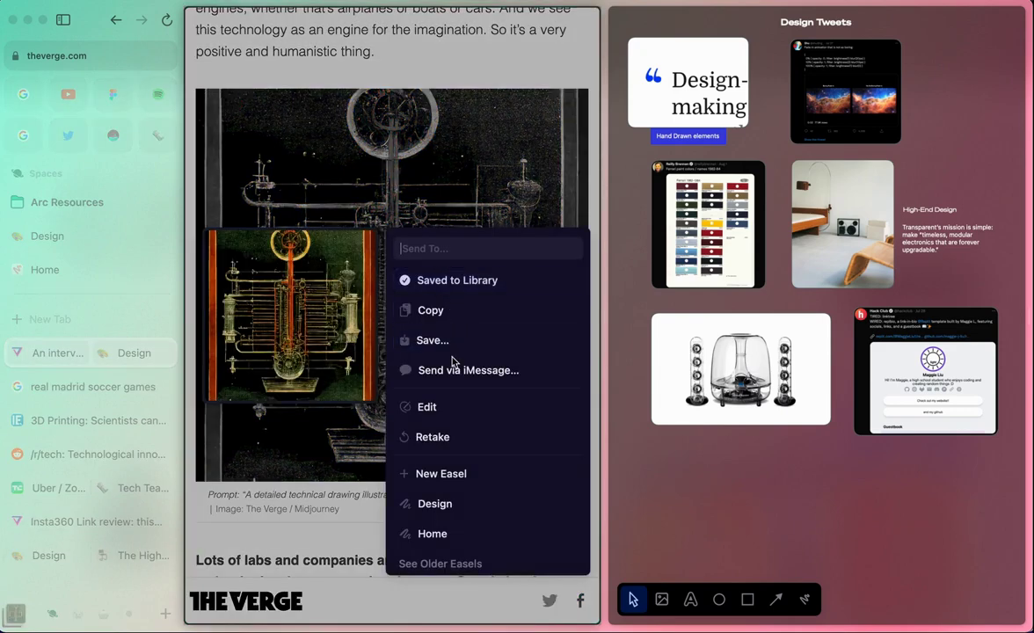
{"action": "left_click", "coordinate": [432, 514]}
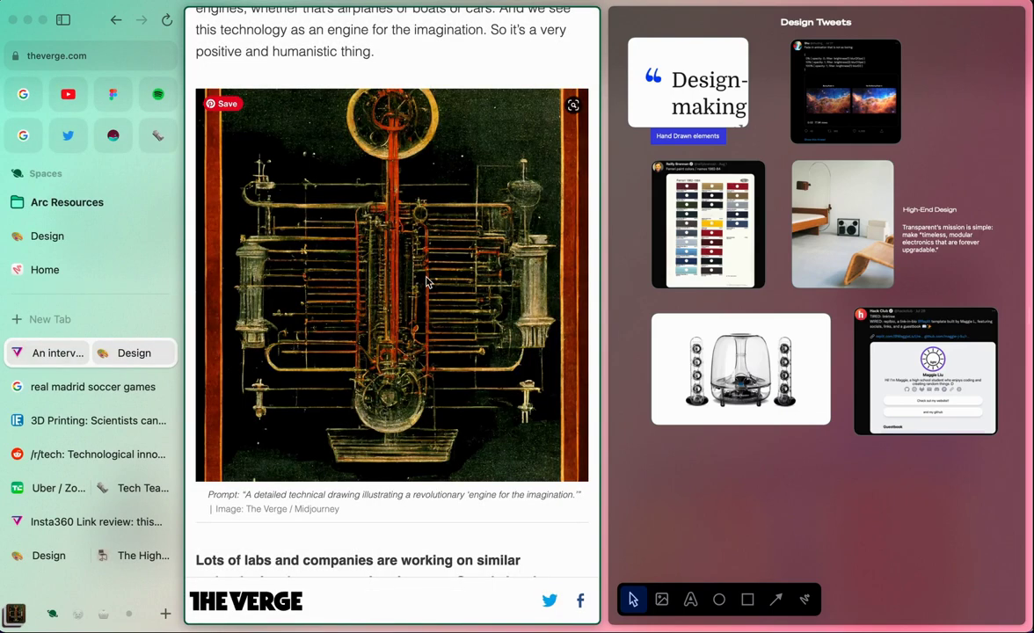
Step: Place the technical drawing below the speaker picture on the Design Tweets easel, align it with that picture's edge and enlarge it
{"action": "left_click", "coordinate": [723, 488]}
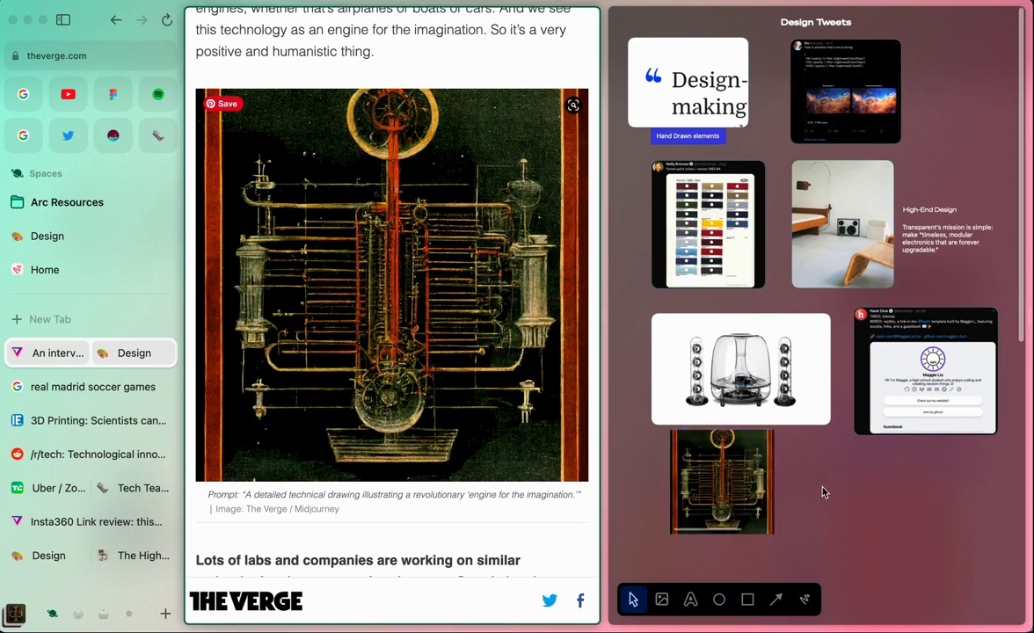
{"action": "scroll", "coordinate": [825, 489], "scroll_direction": "down", "scroll_amount": 1}
{"action": "left_click_drag", "start_coordinate": [734, 464], "coordinate": [716, 472]}
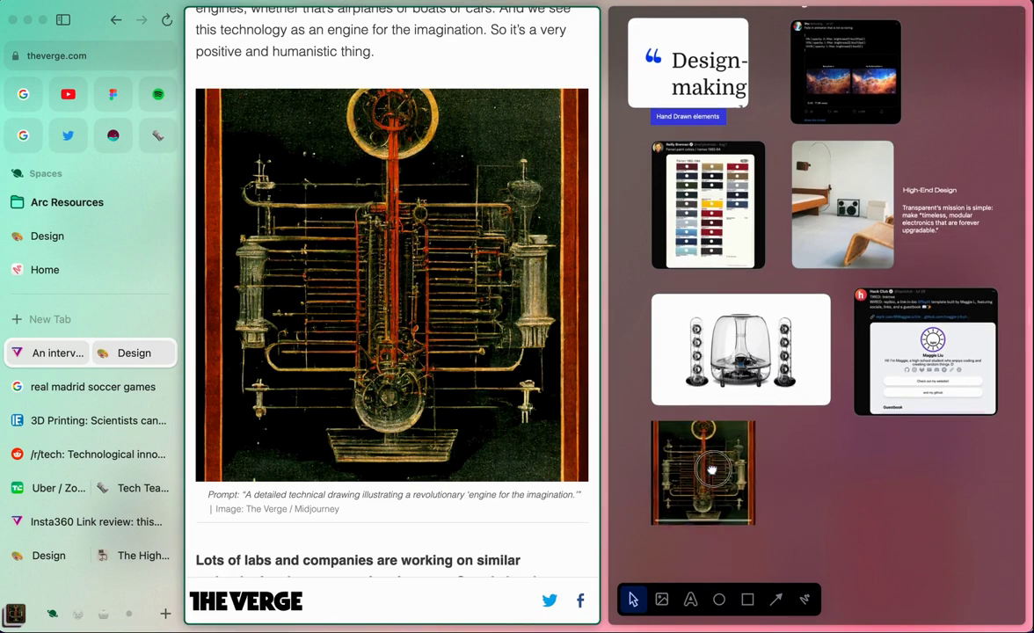
{"action": "left_click_drag", "start_coordinate": [757, 526], "coordinate": [801, 540]}
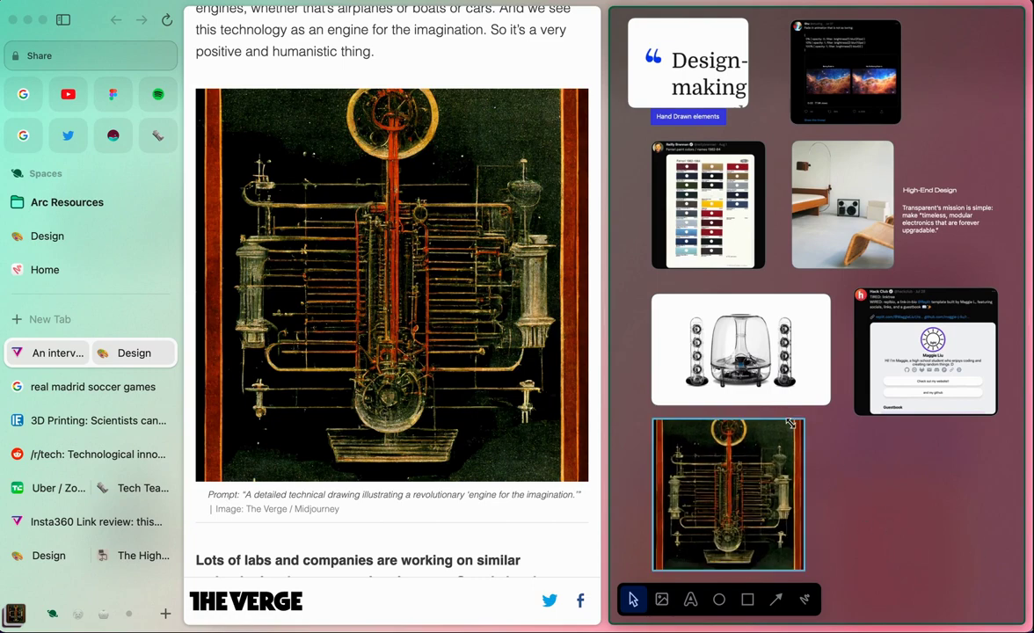
Step: Show the Sitting Pretty article in Chrome beside the Tech Teardown Note Template window in Notion
{"action": "key", "text": "ctrl+Up"}
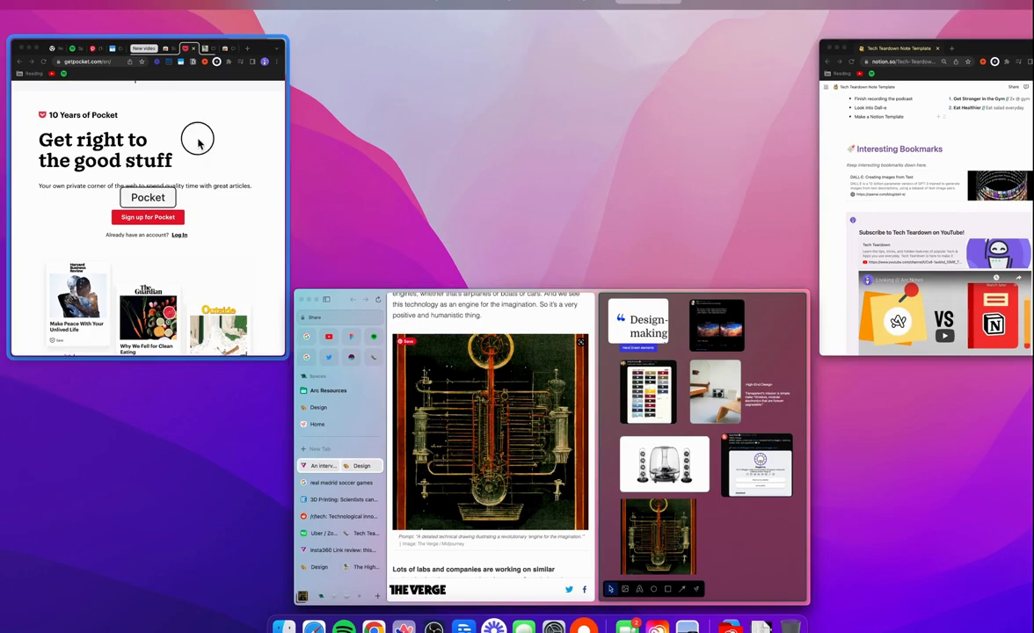
{"action": "left_click", "coordinate": [196, 133]}
{"action": "key", "text": "ctrl+Up"}
{"action": "left_click", "coordinate": [832, 335]}
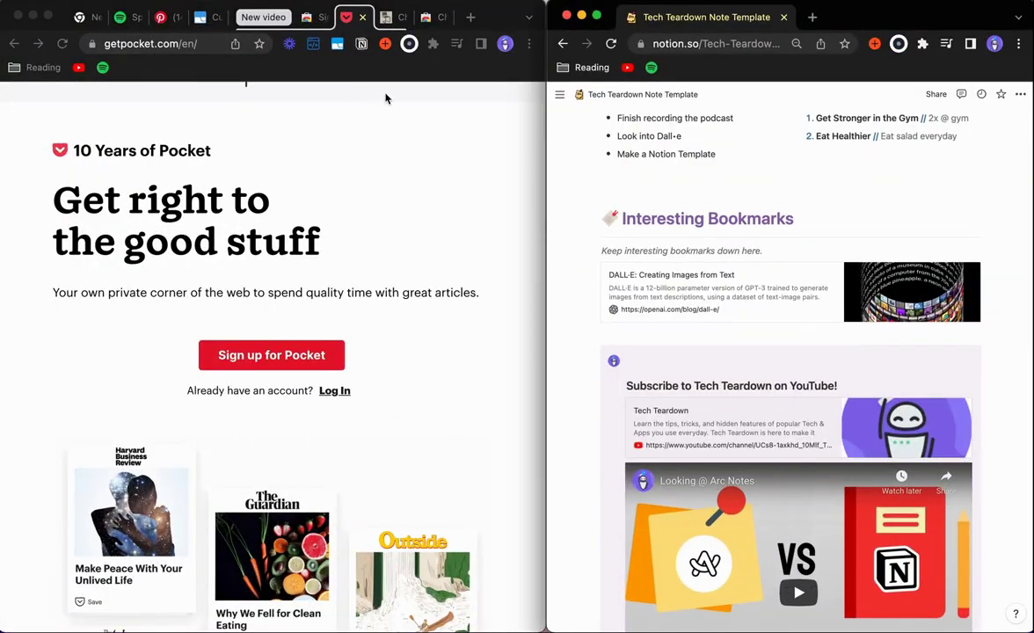
{"action": "left_click", "coordinate": [391, 17]}
{"action": "scroll", "coordinate": [689, 271], "scroll_direction": "up", "scroll_amount": 3}
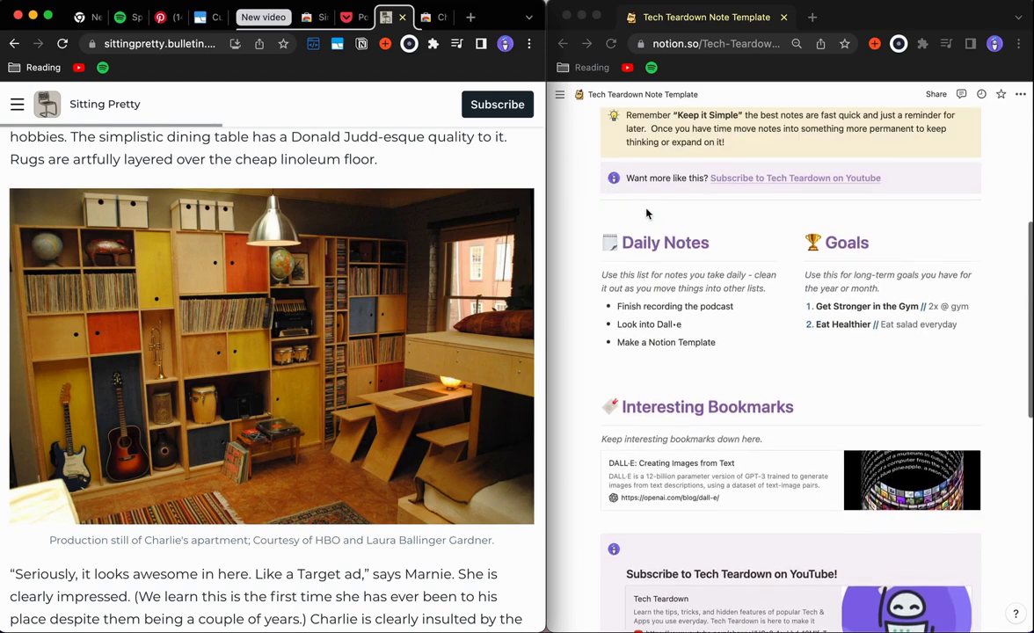
Step: Try to bring the apartment photo from the Sitting Pretty article into the Tech Teardown Note Template in Notion
{"action": "scroll", "coordinate": [363, 279], "scroll_direction": "down", "scroll_amount": 2}
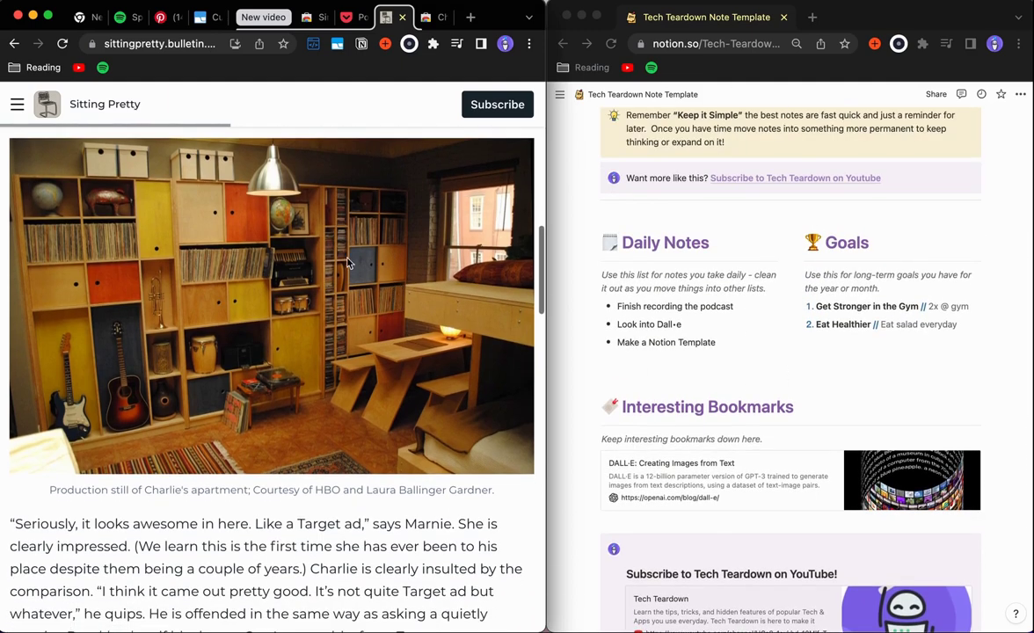
{"action": "scroll", "coordinate": [213, 287], "scroll_direction": "up", "scroll_amount": 1}
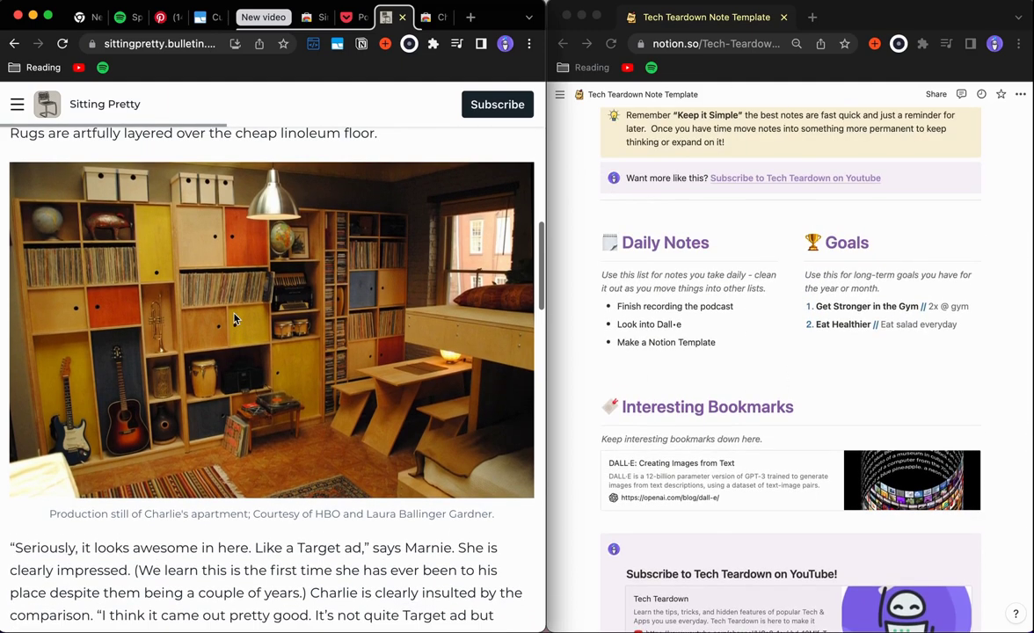
{"action": "left_click_drag", "start_coordinate": [214, 286], "coordinate": [711, 434]}
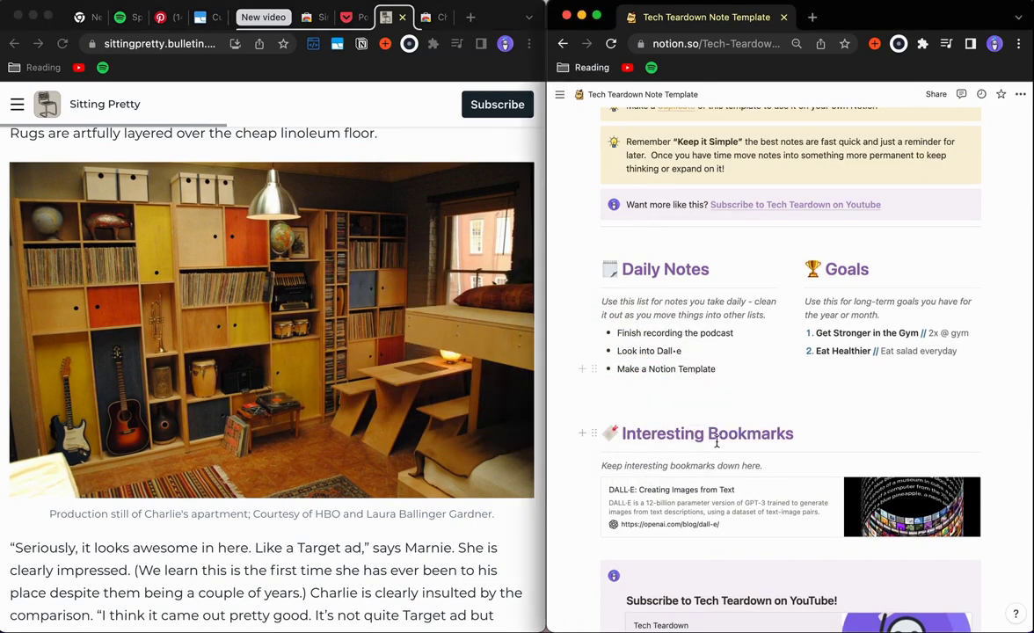
{"action": "scroll", "coordinate": [717, 444], "scroll_direction": "down", "scroll_amount": 5}
{"action": "scroll", "coordinate": [717, 444], "scroll_direction": "up", "scroll_amount": 8}
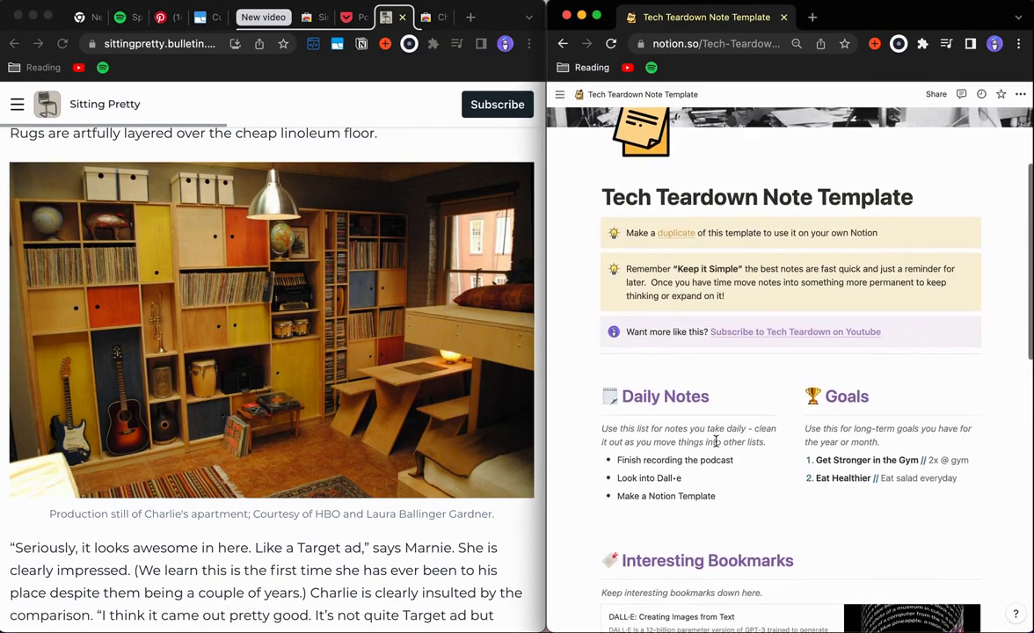
{"action": "scroll", "coordinate": [716, 444], "scroll_direction": "down", "scroll_amount": 4}
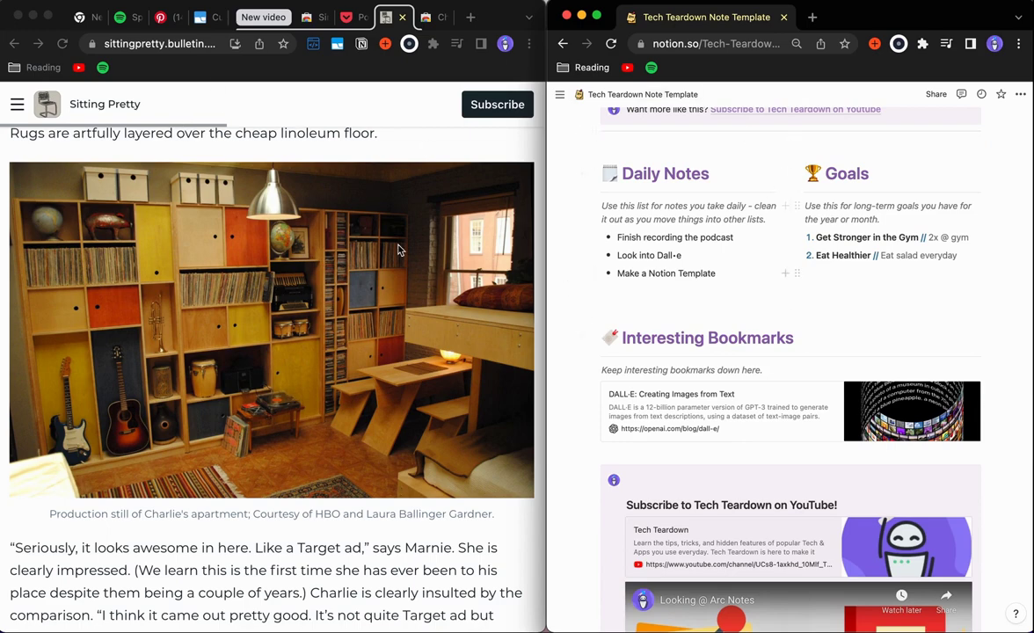
{"action": "left_click", "coordinate": [323, 343]}
{"action": "left_click_drag", "start_coordinate": [304, 343], "coordinate": [677, 303]}
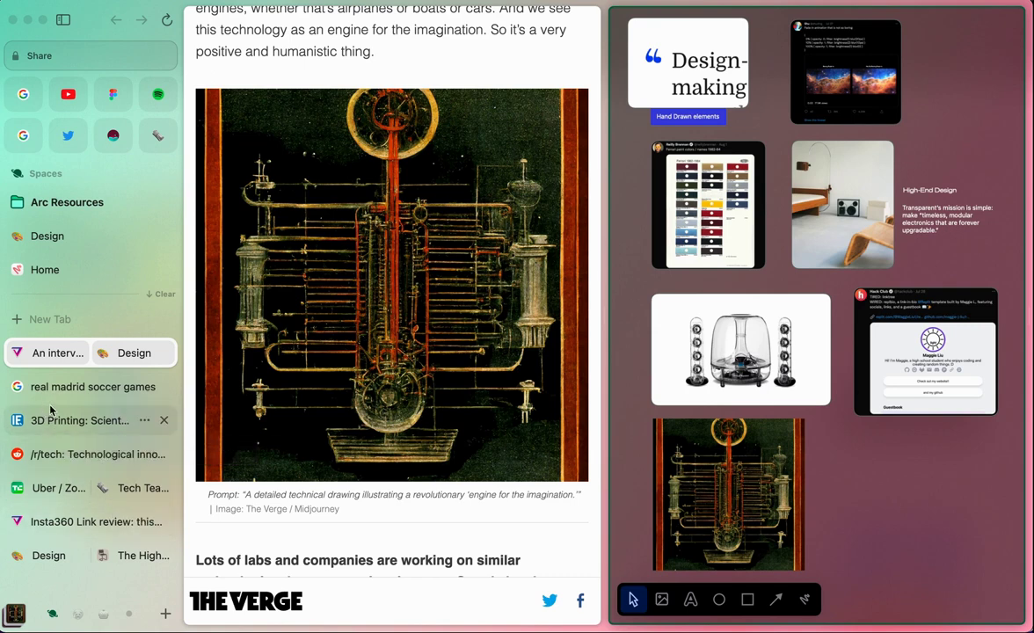
Step: Rename the Insta360 Link review tab in Arc as "Read Later - Insta360"
{"action": "scroll", "coordinate": [70, 404], "scroll_direction": "down", "scroll_amount": 1}
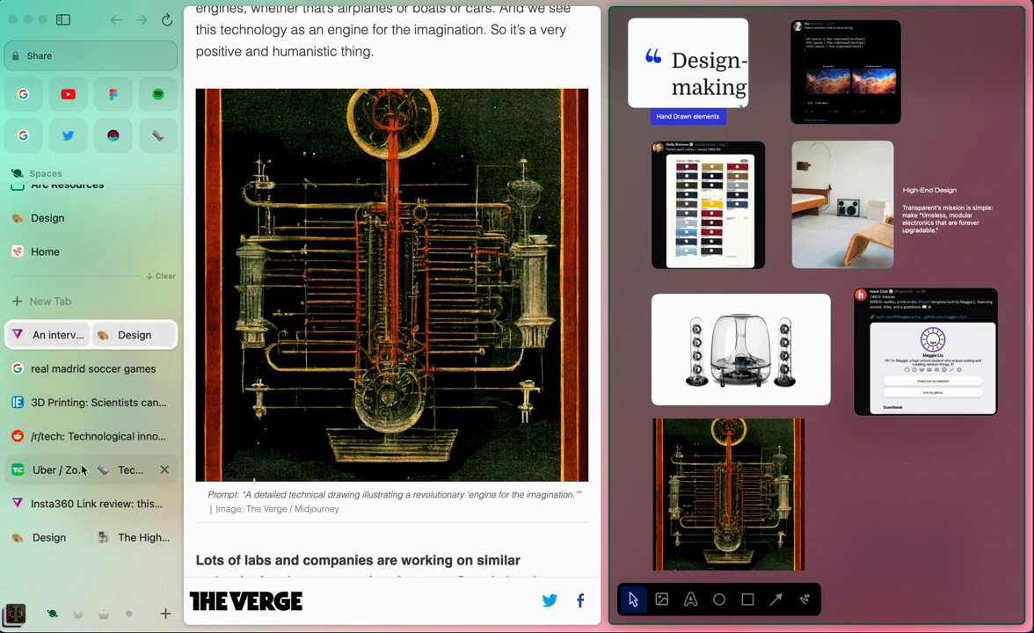
{"action": "scroll", "coordinate": [72, 398], "scroll_direction": "up", "scroll_amount": 1}
{"action": "scroll", "coordinate": [72, 400], "scroll_direction": "down", "scroll_amount": 1}
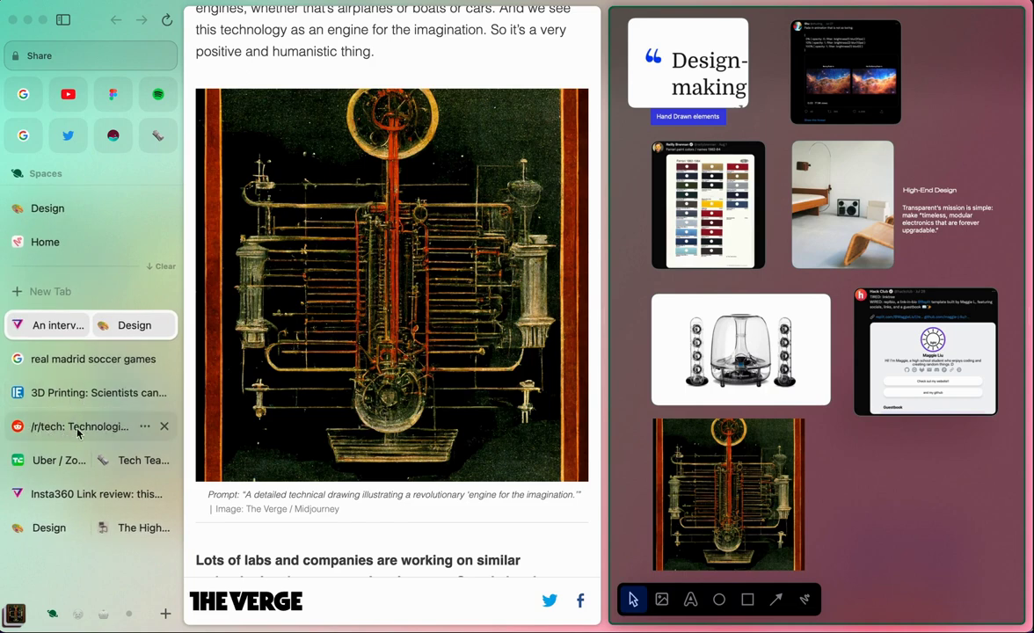
{"action": "left_click", "coordinate": [76, 497]}
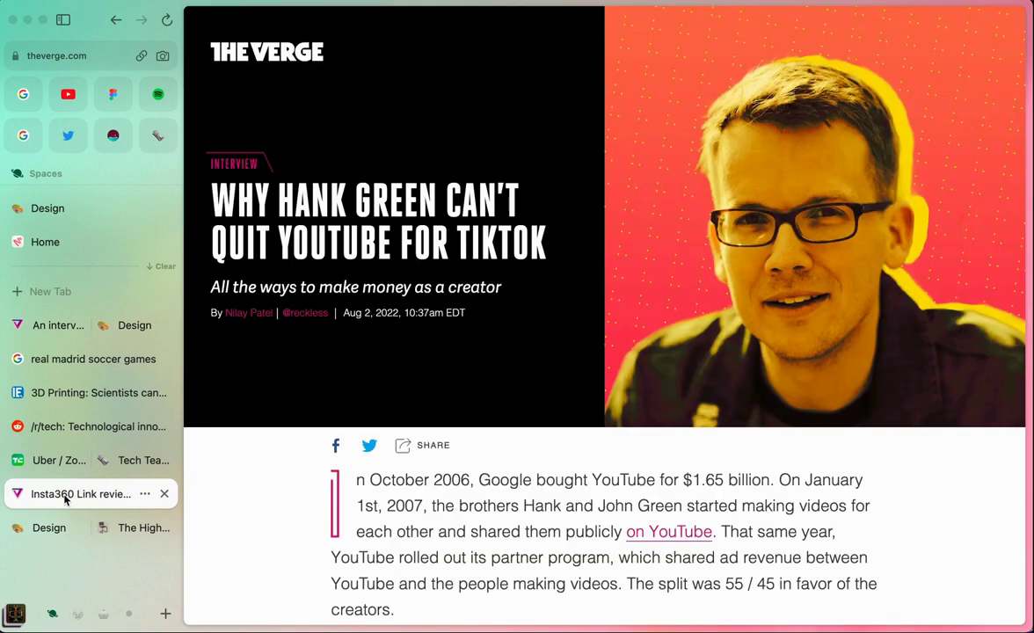
{"action": "right_click", "coordinate": [65, 498]}
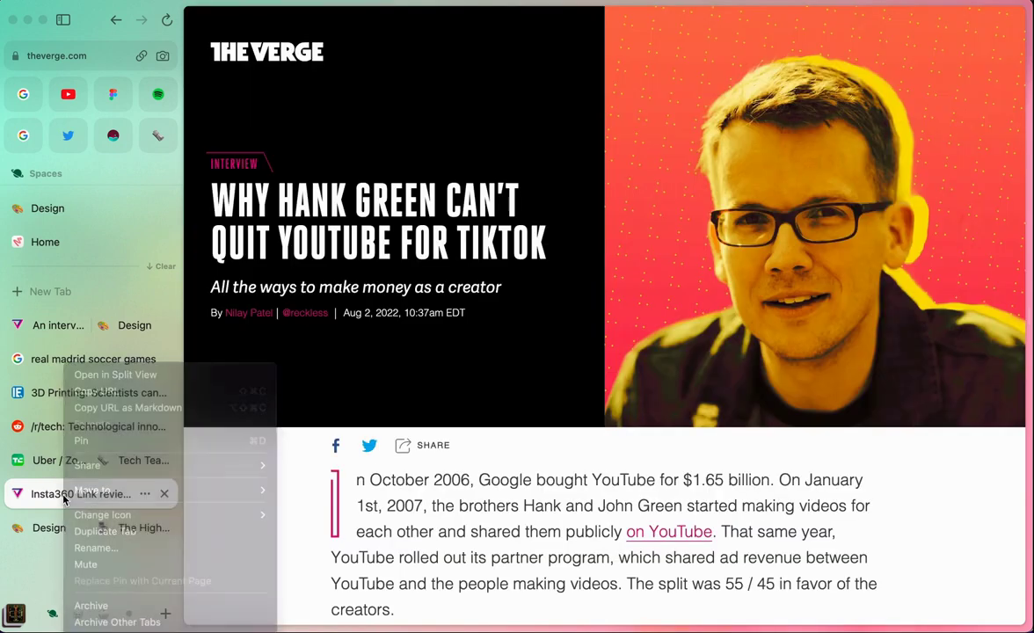
{"action": "left_click", "coordinate": [63, 495]}
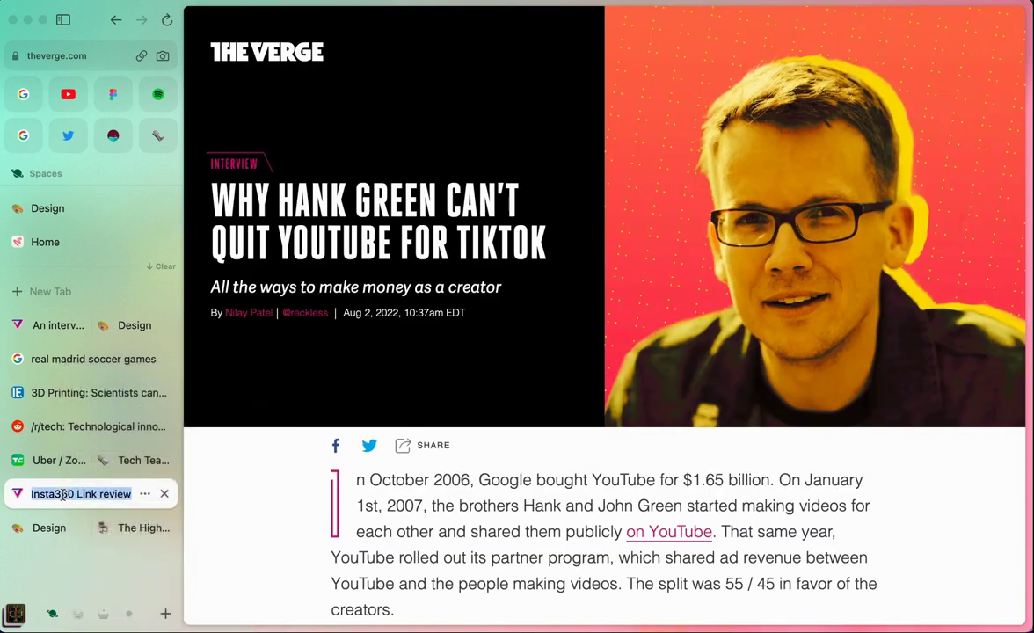
{"action": "type", "text": "Read La"}
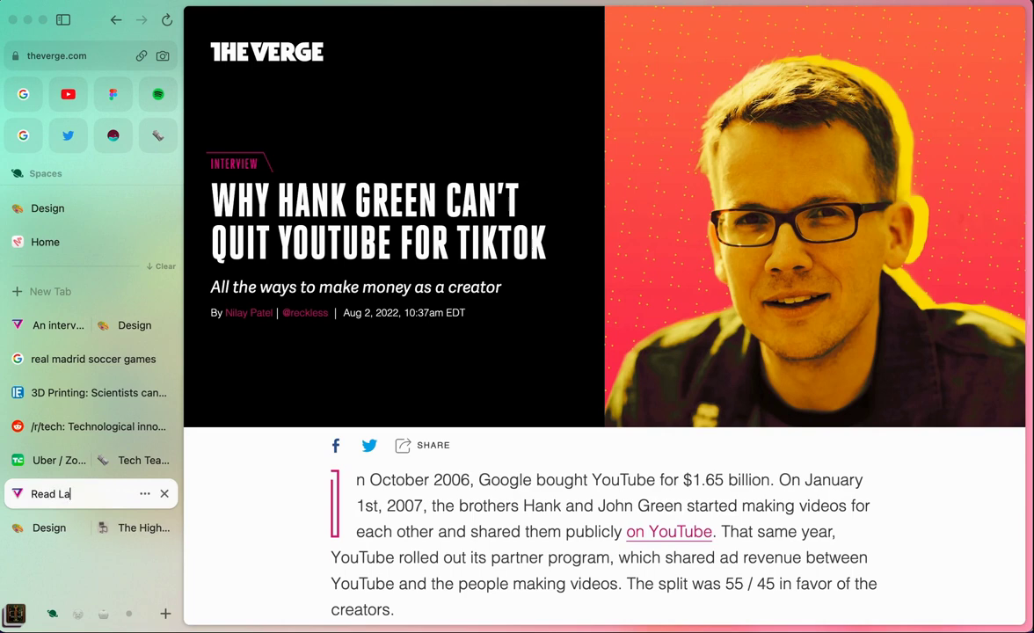
{"action": "type", "text": "ter - Insta360"}
Step: Rename the "real madrid soccer games" tab as "Real Madrid" and switch between it and the 3D Printing tab
{"action": "left_click", "coordinate": [62, 360]}
{"action": "double_click", "coordinate": [61, 359]}
{"action": "type", "text": "Real Madrid"}
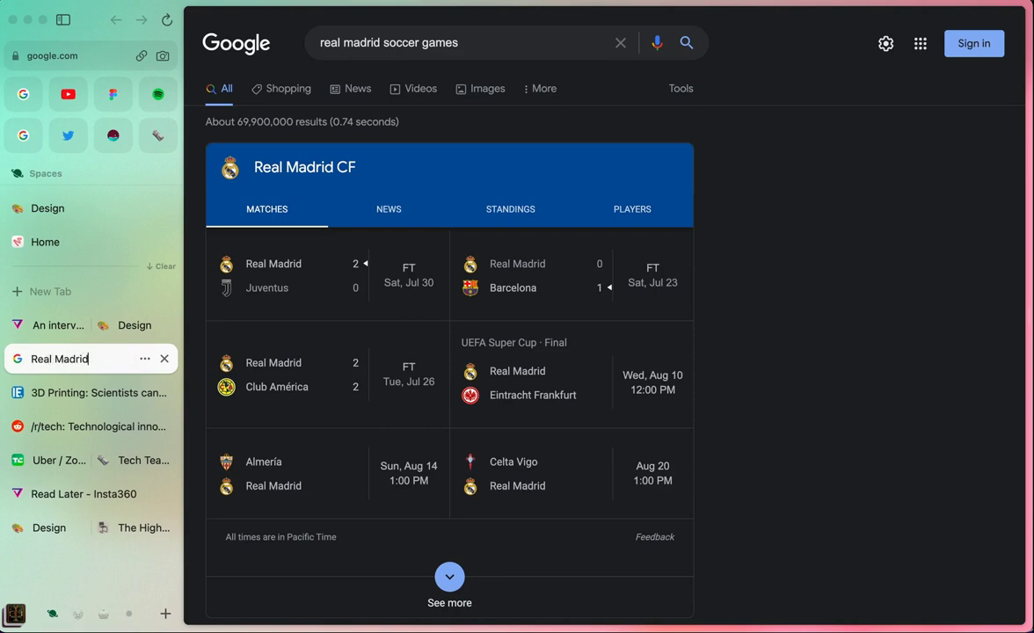
{"action": "left_click", "coordinate": [107, 396]}
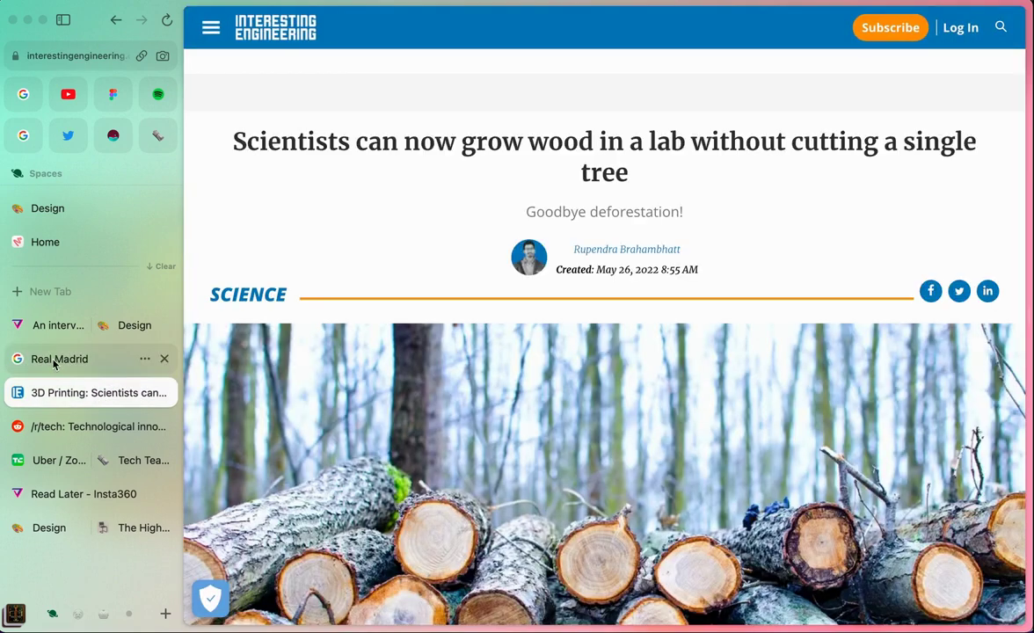
{"action": "left_click", "coordinate": [52, 366]}
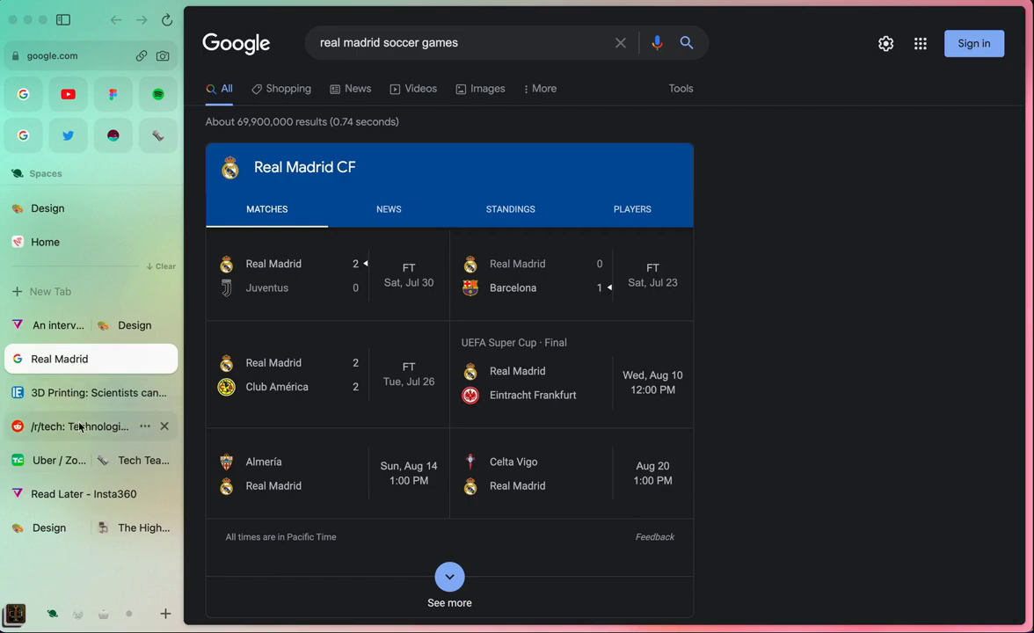
Step: Switch to the Chrome window with the Sitting Pretty article and widen it to the full screen width
{"action": "key", "text": "ctrl+Up"}
{"action": "left_click", "coordinate": [139, 215]}
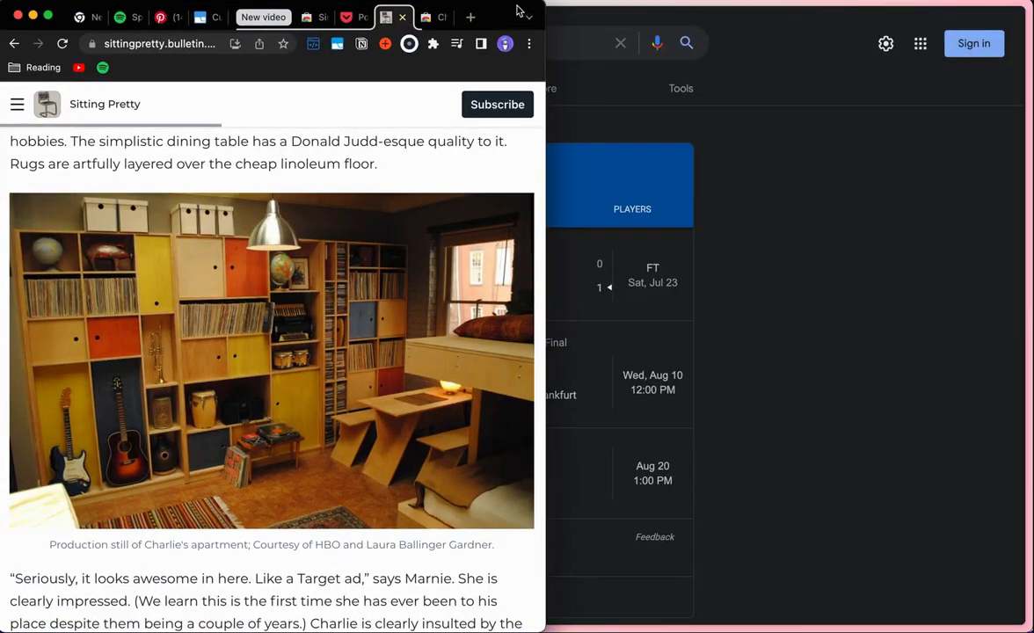
{"action": "left_click_drag", "start_coordinate": [540, 5], "coordinate": [1024, 4]}
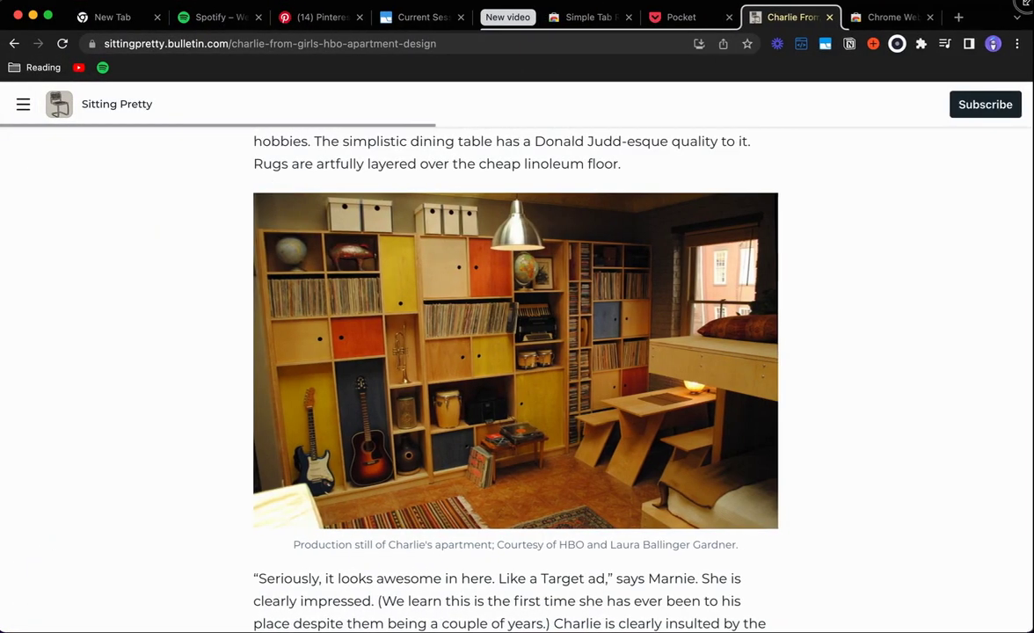
Step: Search the Chrome Web Store for "tab renamer" and look through the listed extensions
{"action": "left_click", "coordinate": [313, 18]}
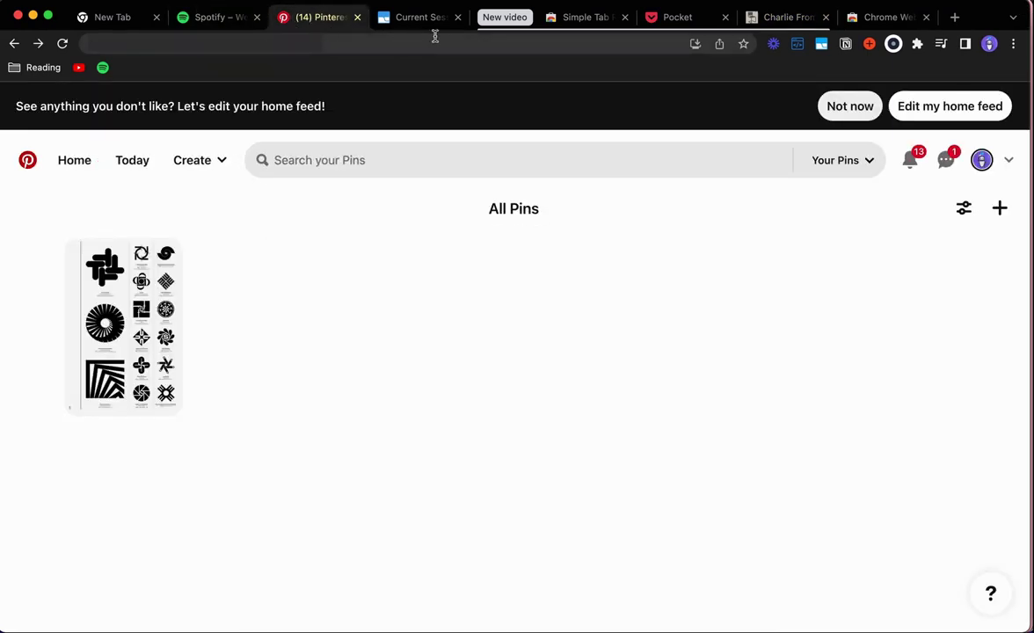
{"action": "left_click", "coordinate": [888, 22]}
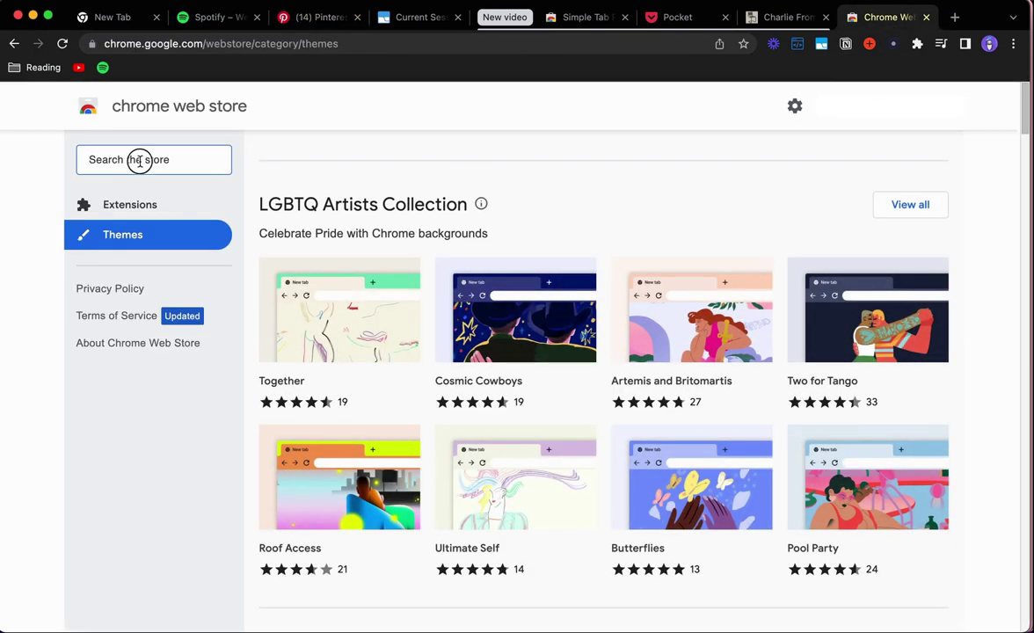
{"action": "type", "text": "tab renamer"}
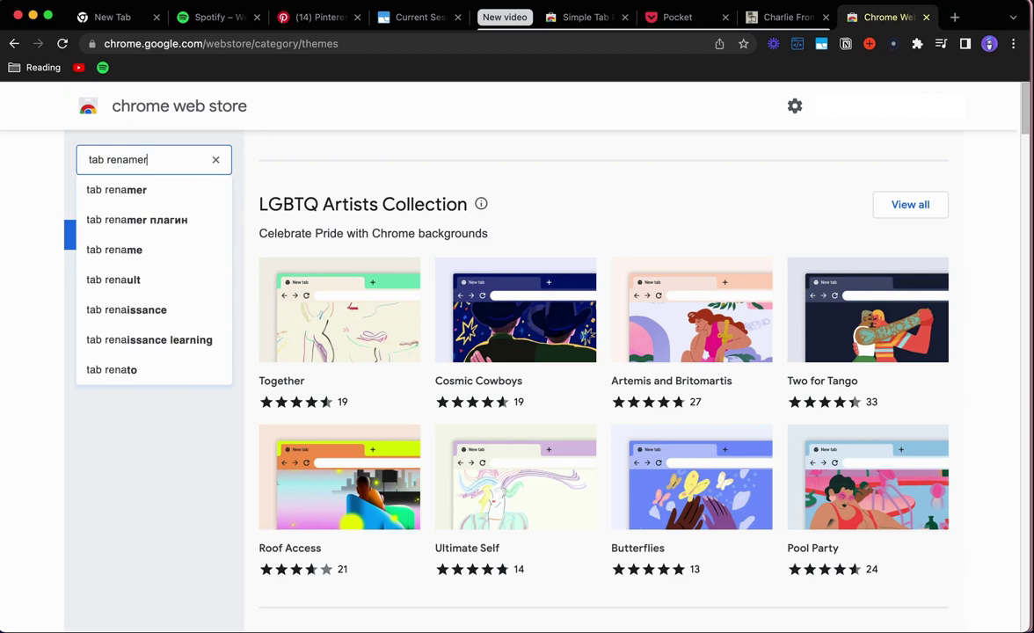
{"action": "key", "text": "Return"}
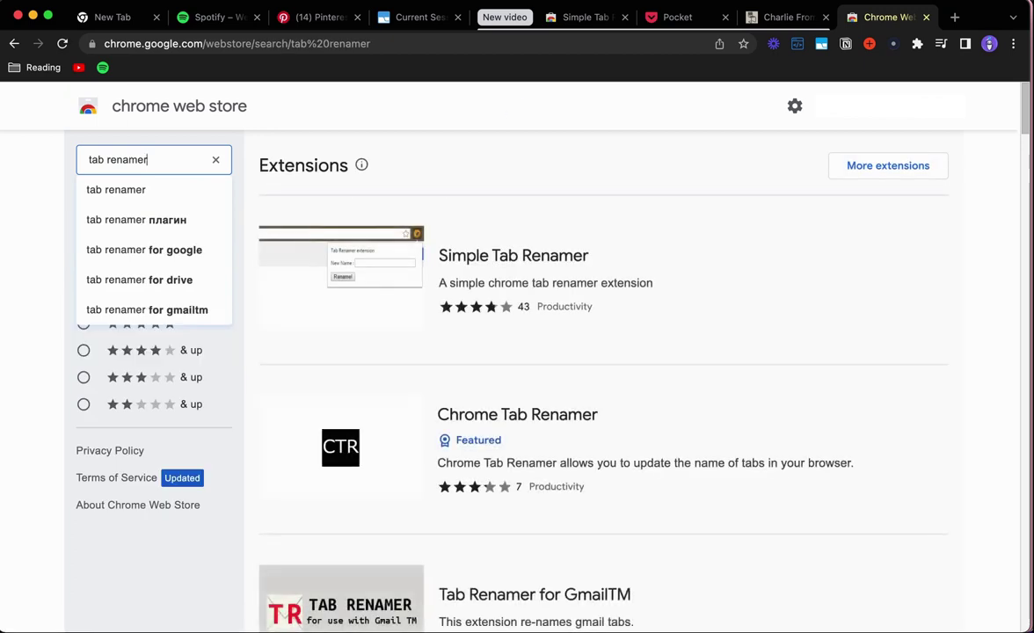
{"action": "scroll", "coordinate": [532, 392], "scroll_direction": "down", "scroll_amount": 2}
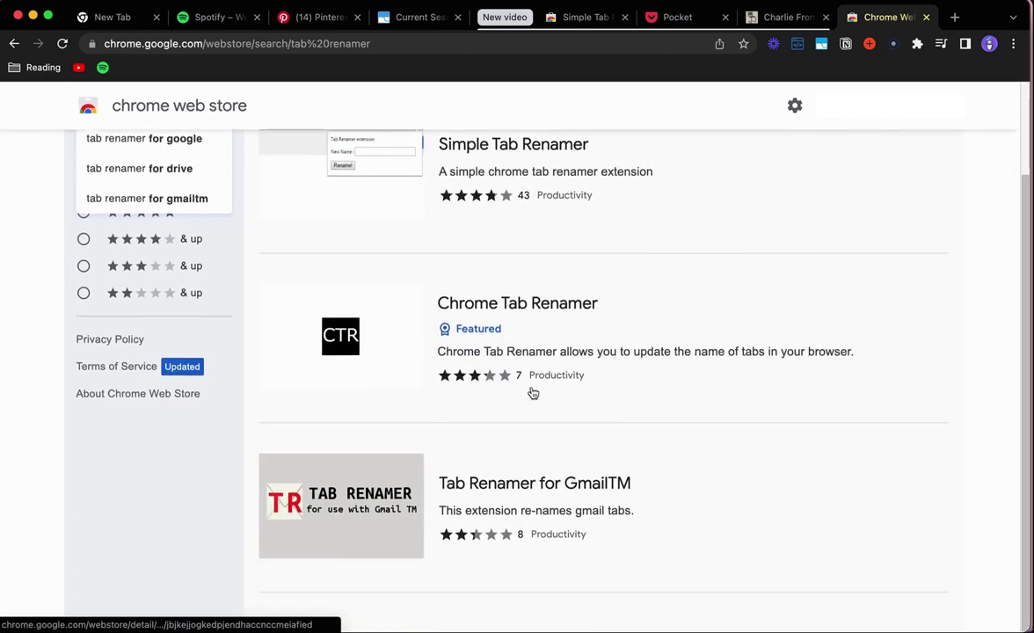
{"action": "scroll", "coordinate": [532, 392], "scroll_direction": "up", "scroll_amount": 2}
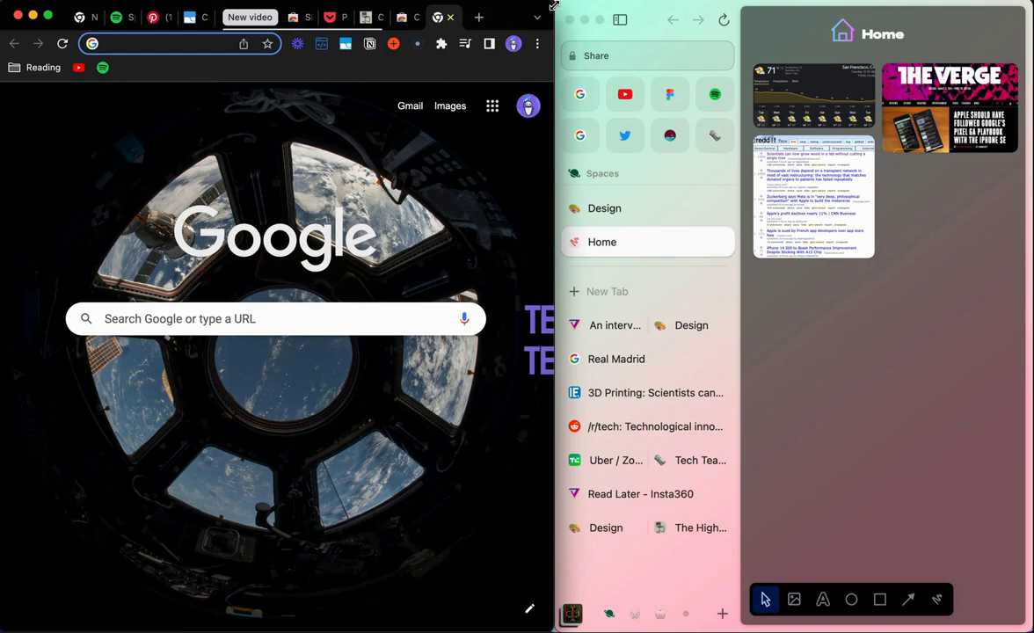
Step: Widen Chrome's new tab page to the full screen width, and bring up Arc's Home easel in an enlarged window
{"action": "left_click_drag", "start_coordinate": [550, 12], "coordinate": [1033, 35]}
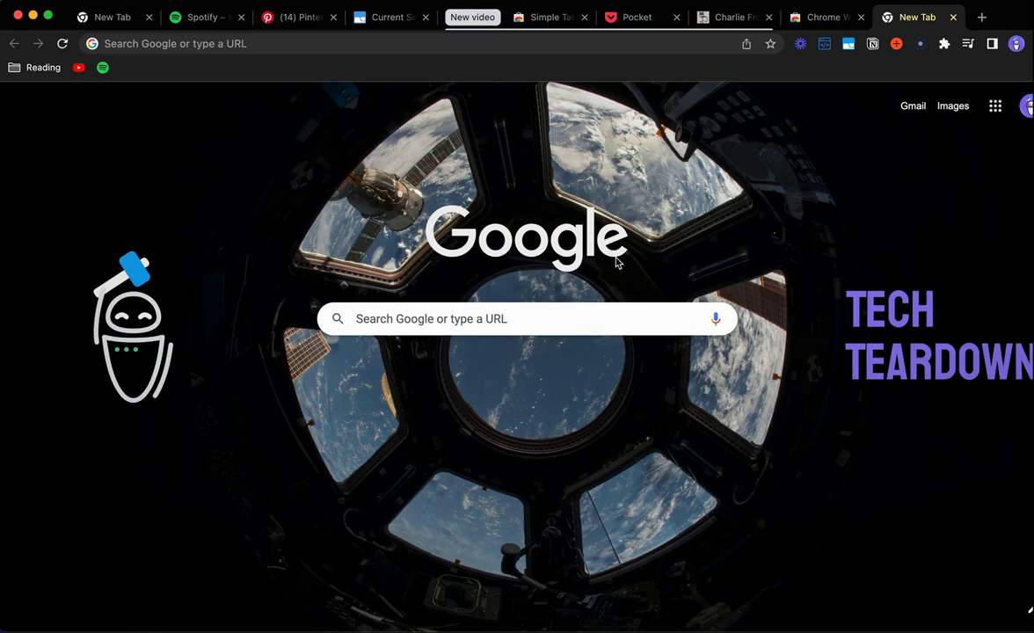
{"action": "key", "text": "ctrl+Up"}
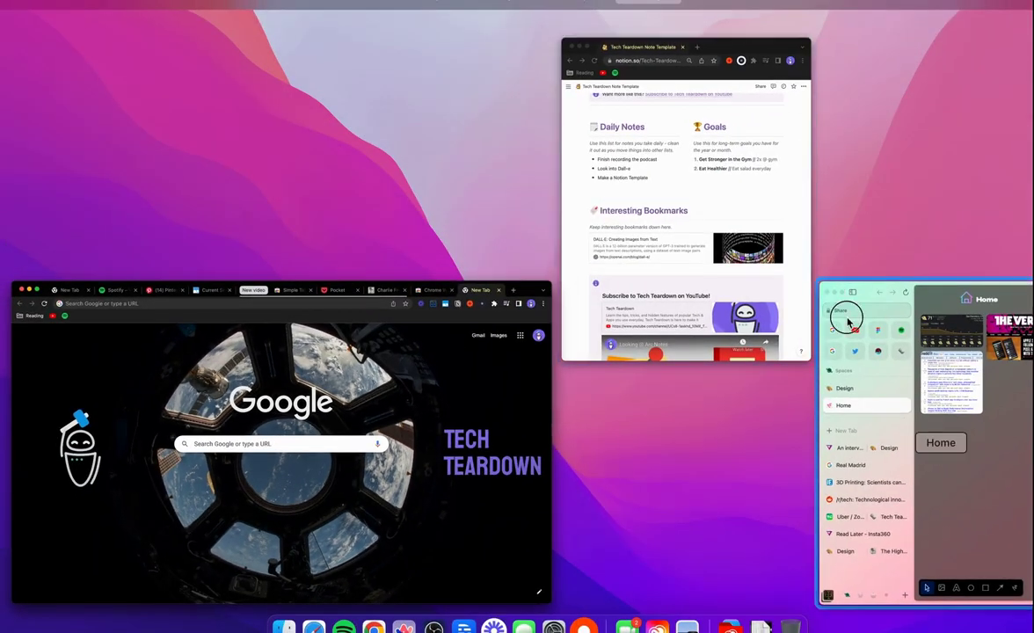
{"action": "left_click", "coordinate": [840, 303]}
{"action": "double_click", "coordinate": [558, 7]}
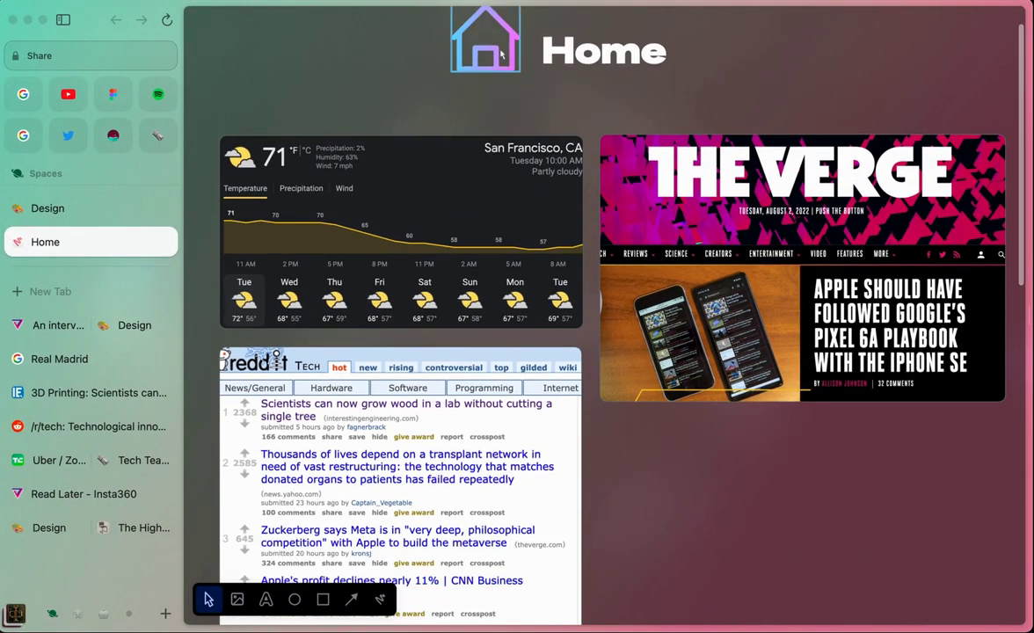
Step: Examine the Home easel's live captures of the San Francisco weather, The Verge and the Reddit tech page
{"action": "scroll", "coordinate": [600, 60], "scroll_direction": "up", "scroll_amount": 2}
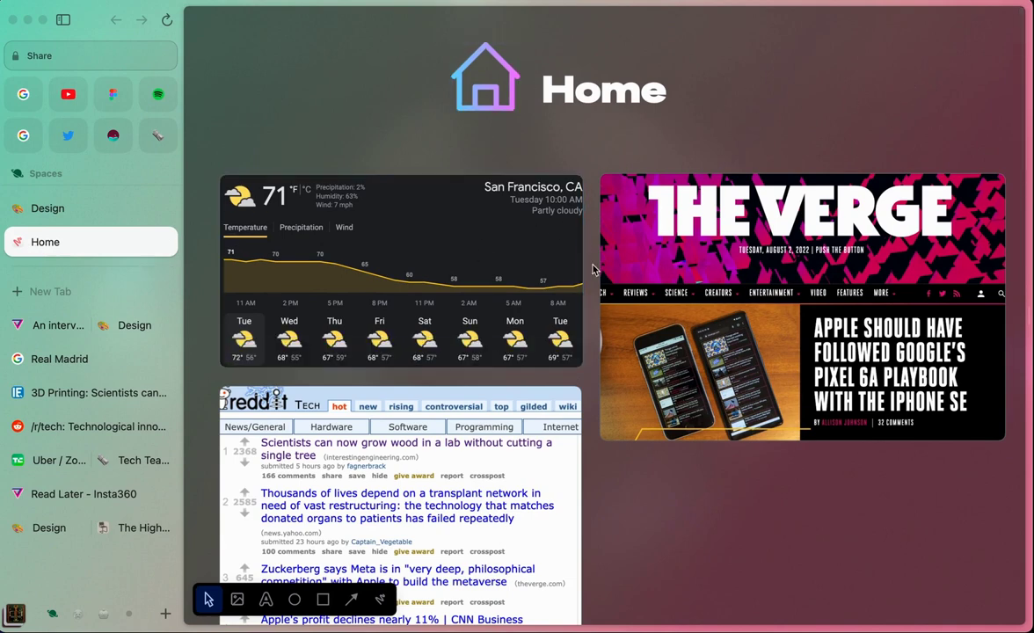
{"action": "scroll", "coordinate": [714, 534], "scroll_direction": "down", "scroll_amount": 3}
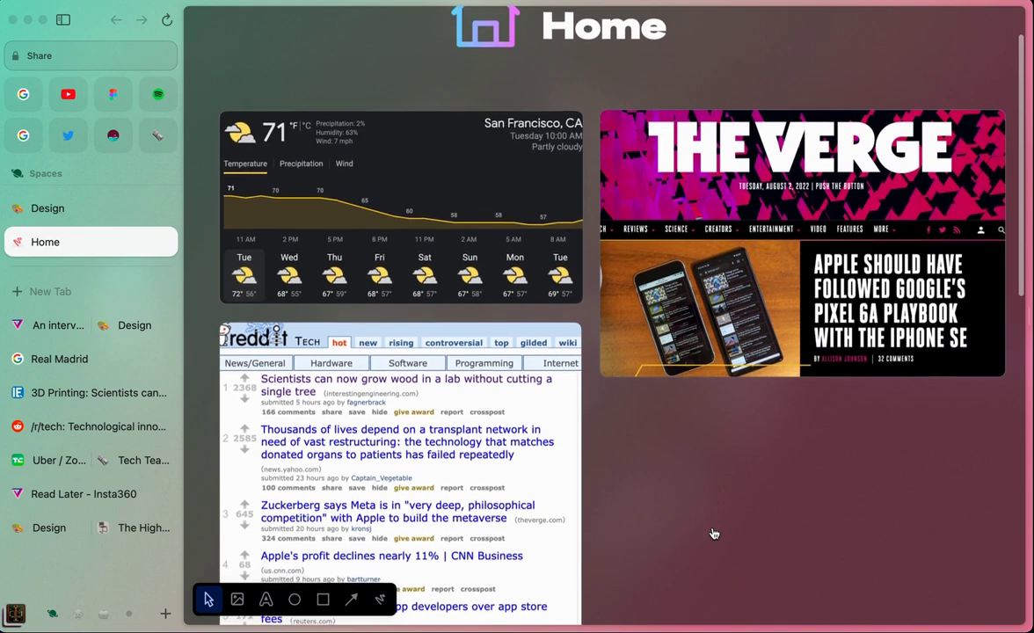
{"action": "scroll", "coordinate": [714, 532], "scroll_direction": "down", "scroll_amount": 1}
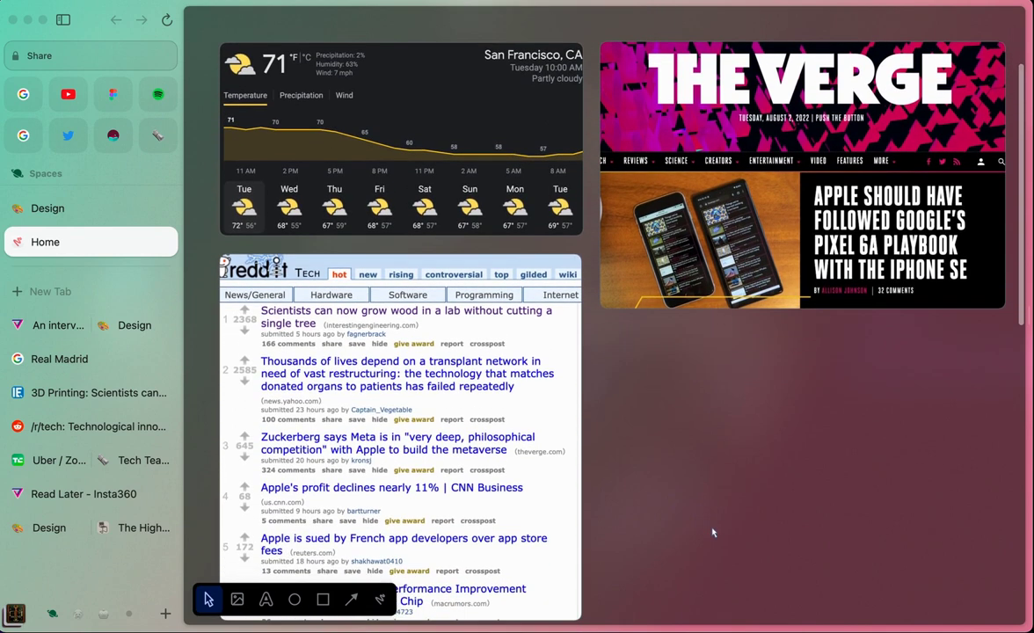
{"action": "scroll", "coordinate": [713, 532], "scroll_direction": "down", "scroll_amount": 1}
{"action": "mouse_move", "coordinate": [392, 98]}
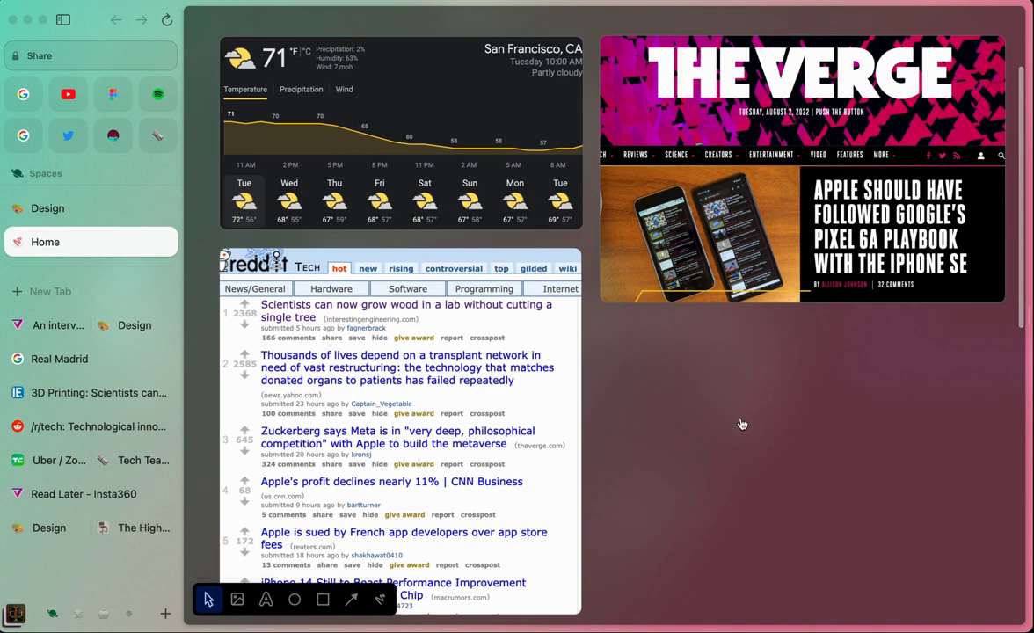
{"action": "mouse_move", "coordinate": [804, 192]}
{"action": "mouse_move", "coordinate": [462, 259]}
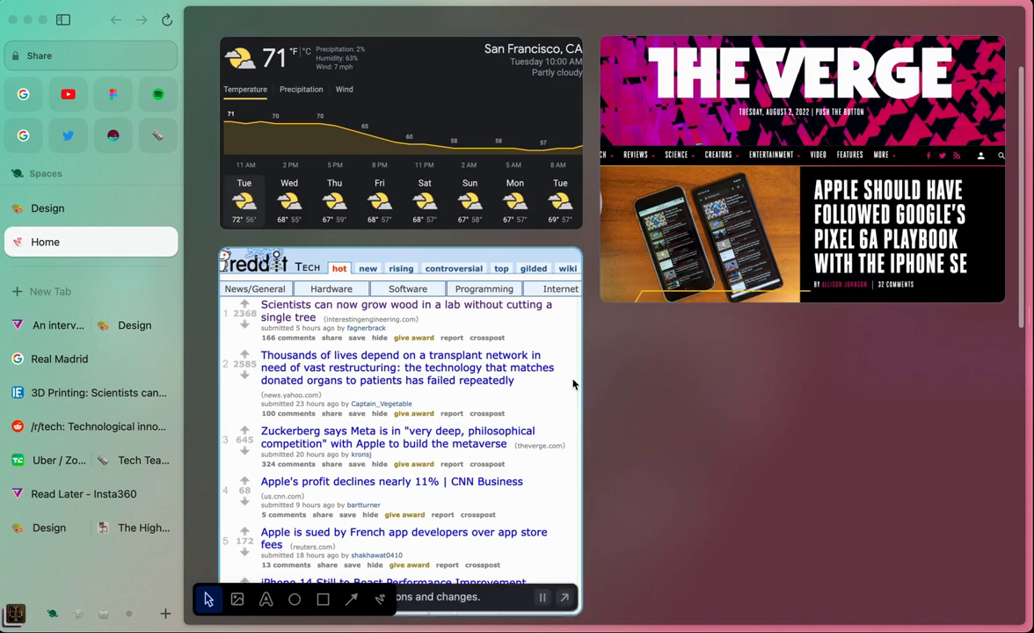
Step: Pause the live San Francisco weather capture in the Home easel and place Arc beside the Chrome window
{"action": "scroll", "coordinate": [675, 415], "scroll_direction": "up", "scroll_amount": 3}
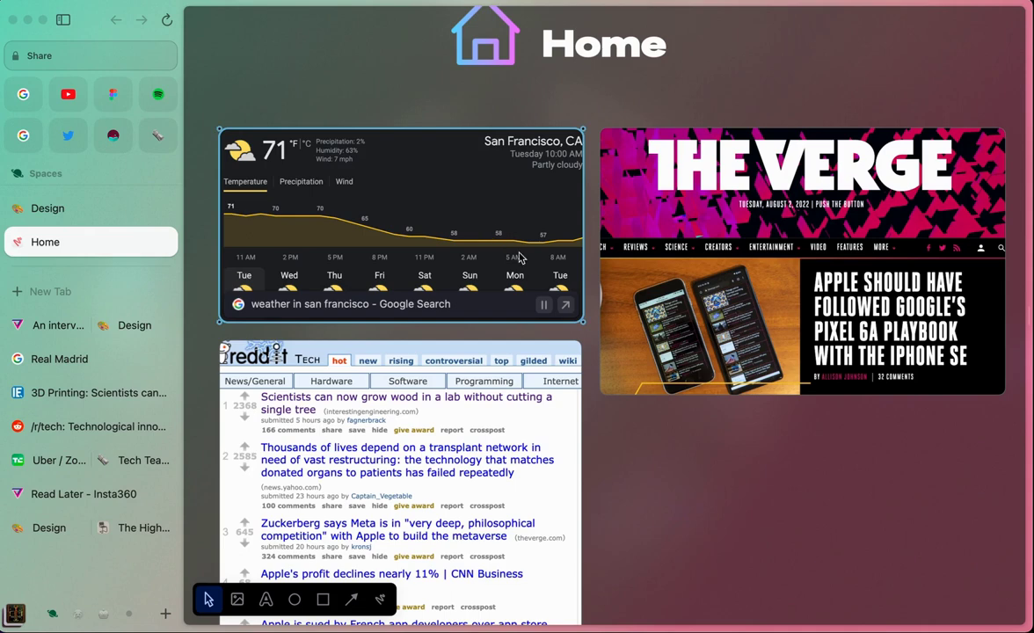
{"action": "left_click", "coordinate": [545, 306]}
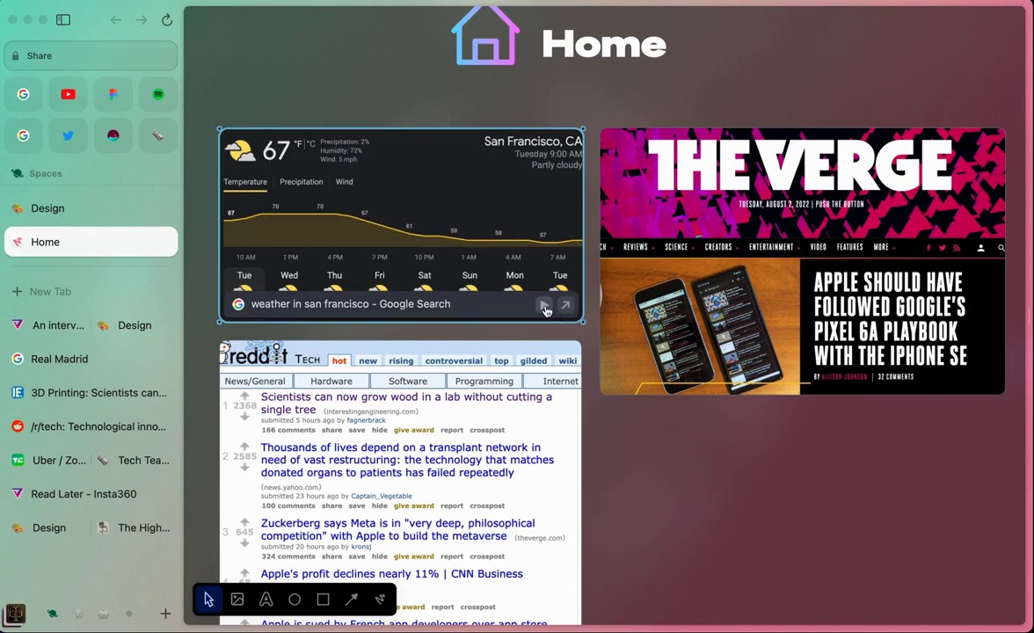
{"action": "key", "text": "ctrl+alt+Right"}
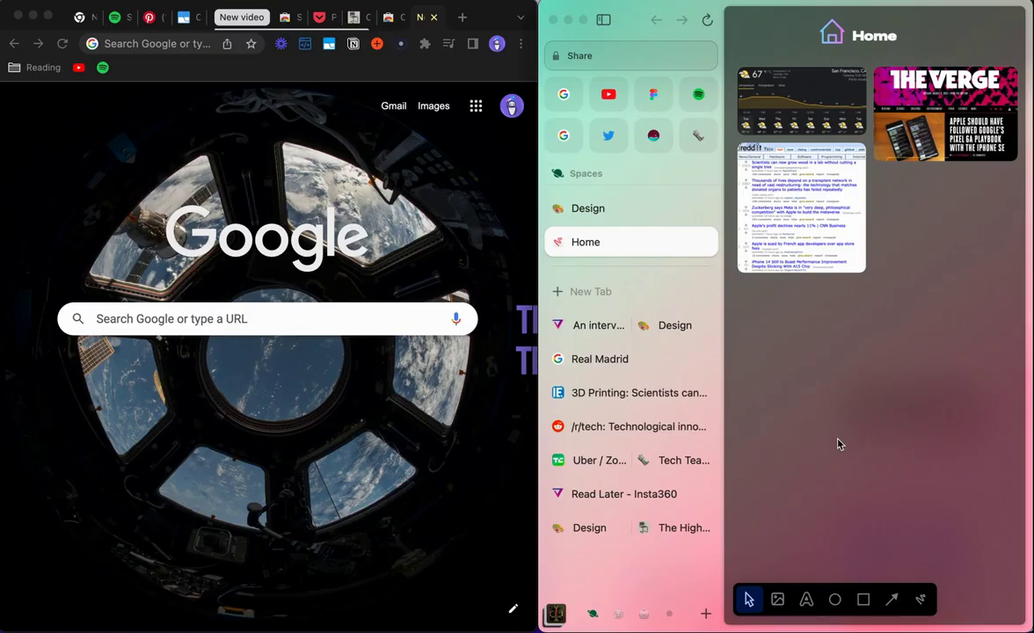